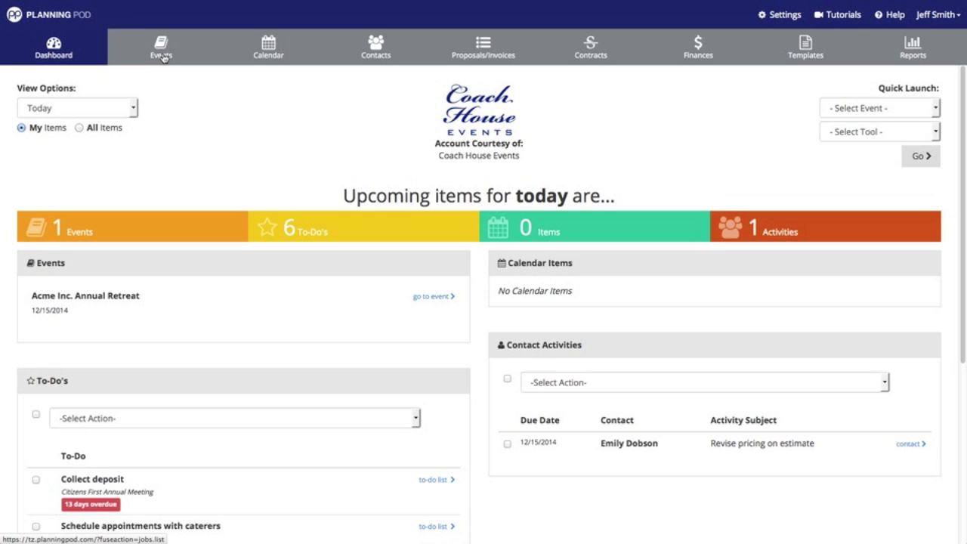
Step: Open the To-Do's tool of the Thompson-Evans Open House event
{"action": "left_click", "coordinate": [163, 58]}
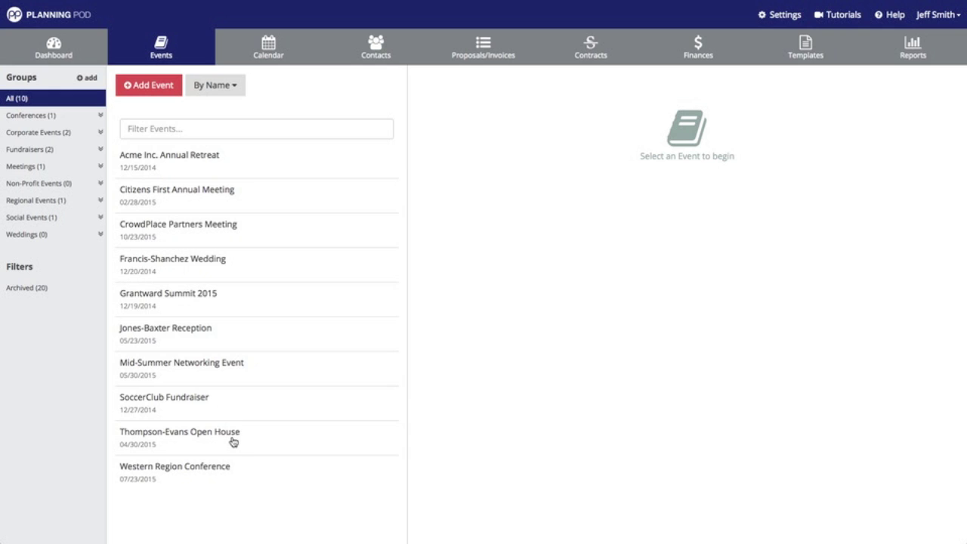
{"action": "left_click", "coordinate": [229, 439]}
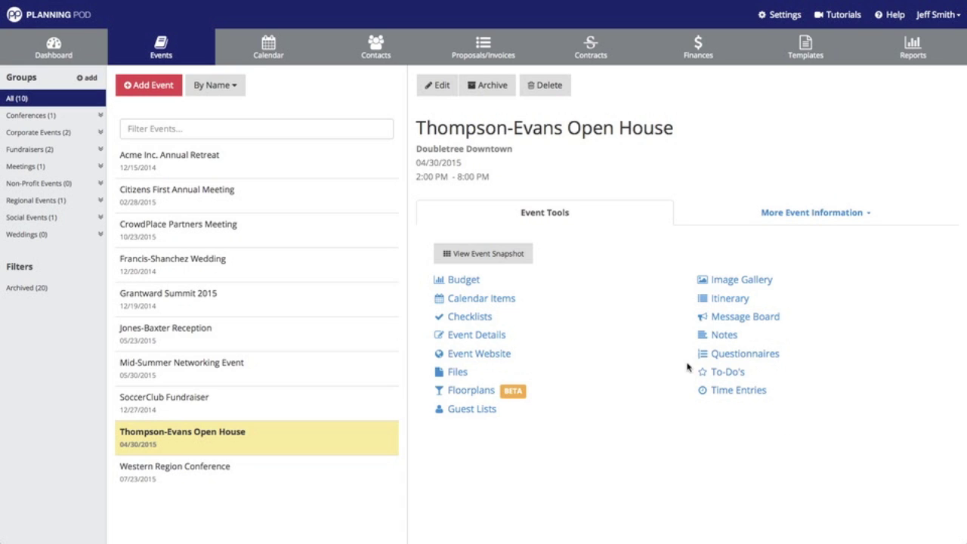
{"action": "left_click", "coordinate": [737, 375]}
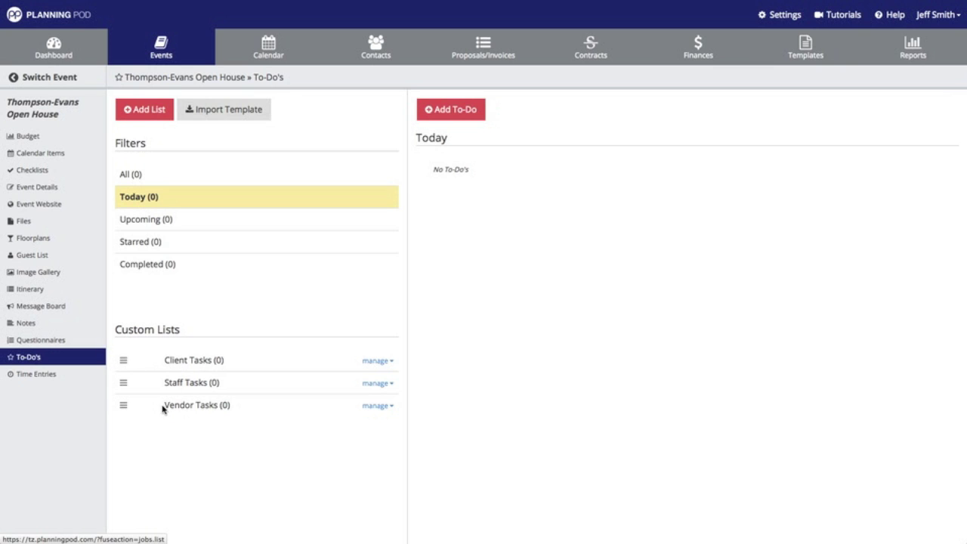
Step: Add a custom to-do list named "Goalsetting Tasks" to the event
{"action": "left_click", "coordinate": [153, 112]}
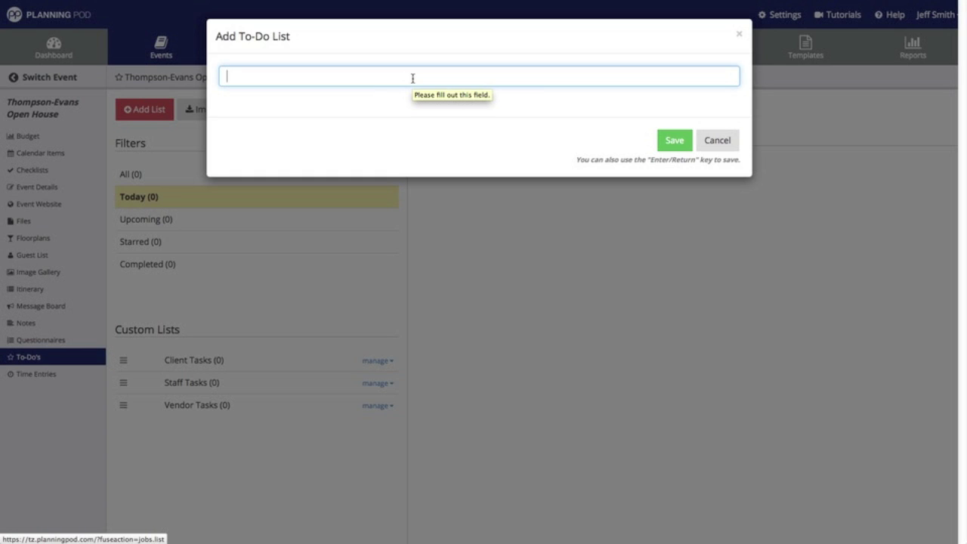
{"action": "type", "text": "Goalset"}
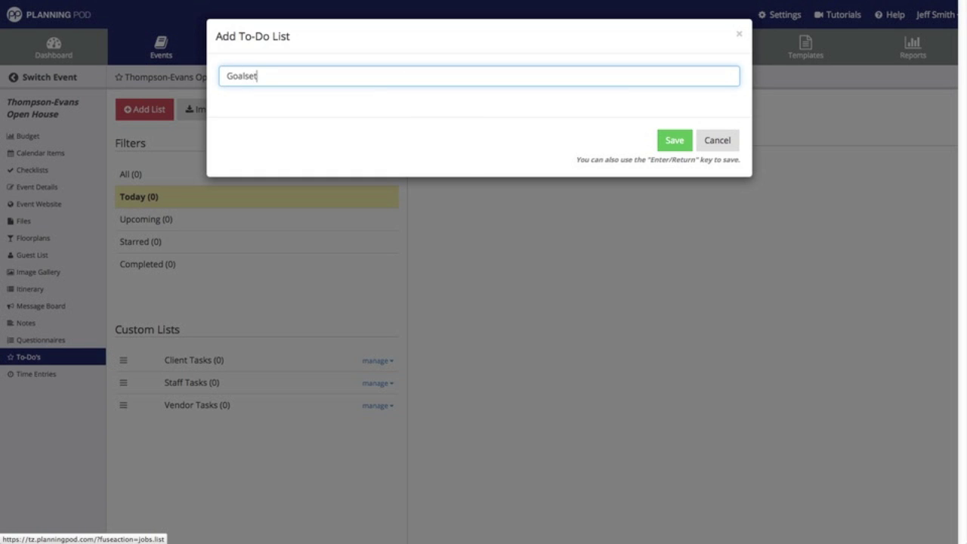
{"action": "type", "text": "ting Tasks"}
{"action": "left_click", "coordinate": [664, 140]}
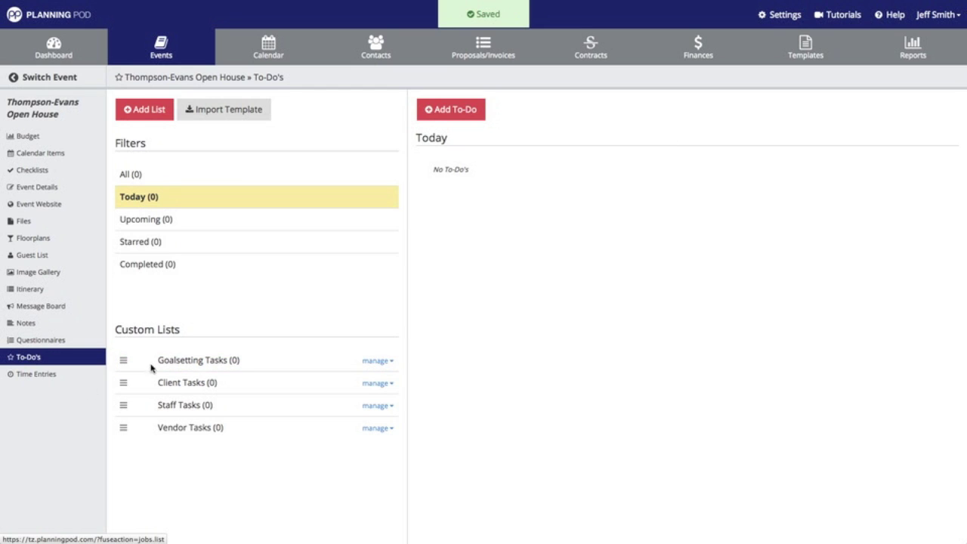
Step: Move the Goalsetting Tasks list below Staff Tasks and return it to the top of the custom lists
{"action": "left_click_drag", "start_coordinate": [123, 360], "coordinate": [125, 410]}
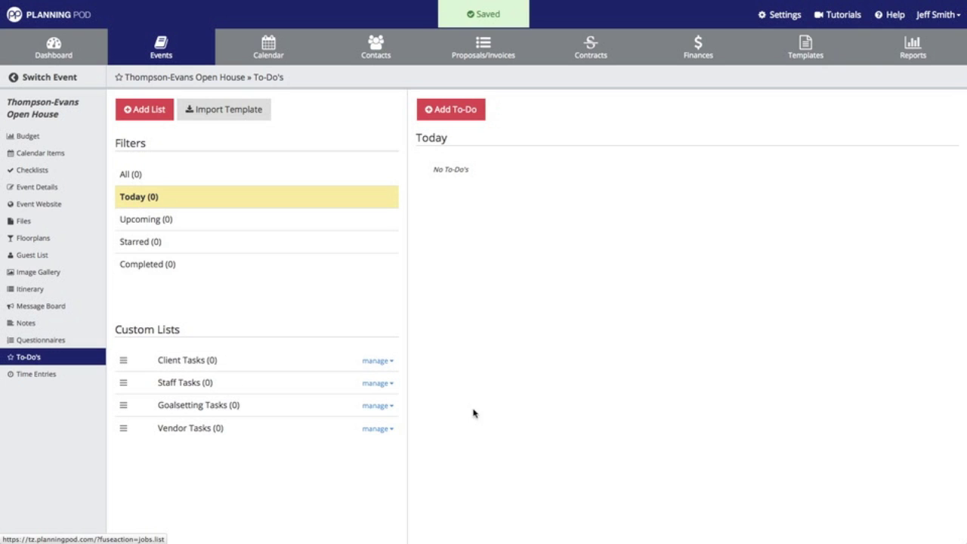
{"action": "left_click", "coordinate": [379, 413]}
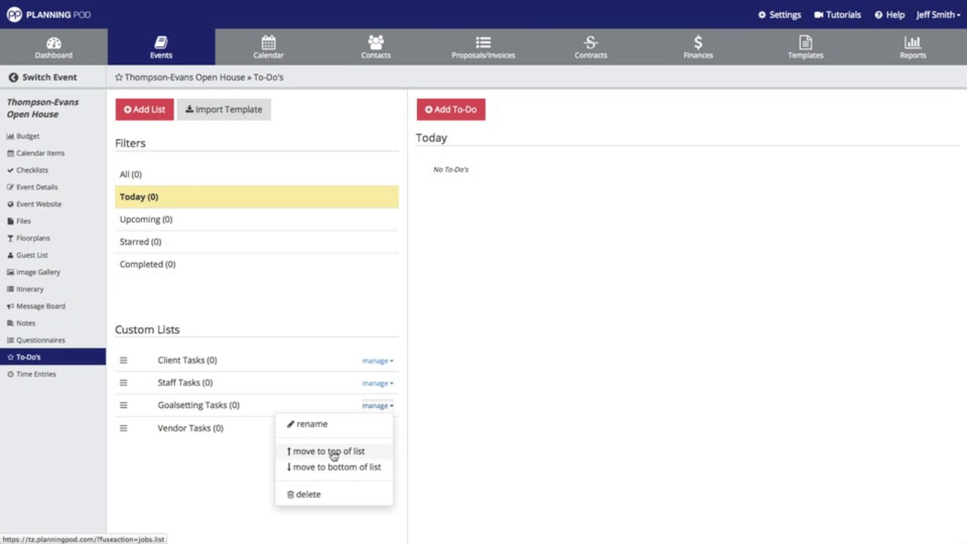
{"action": "left_click", "coordinate": [333, 452]}
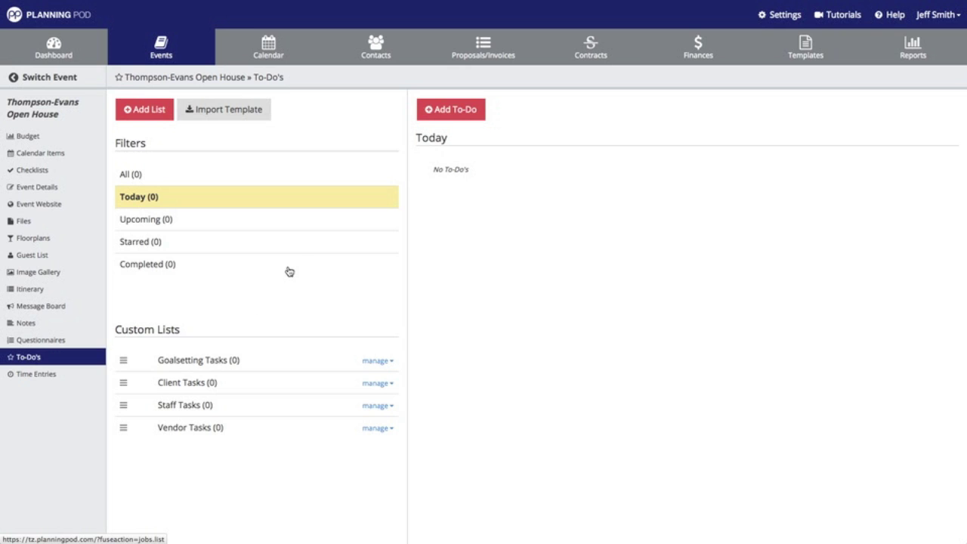
Step: Start a to-do named "Set overall event goals" and assign it to the second listed contact and the Coach House Events contact
{"action": "left_click", "coordinate": [462, 119]}
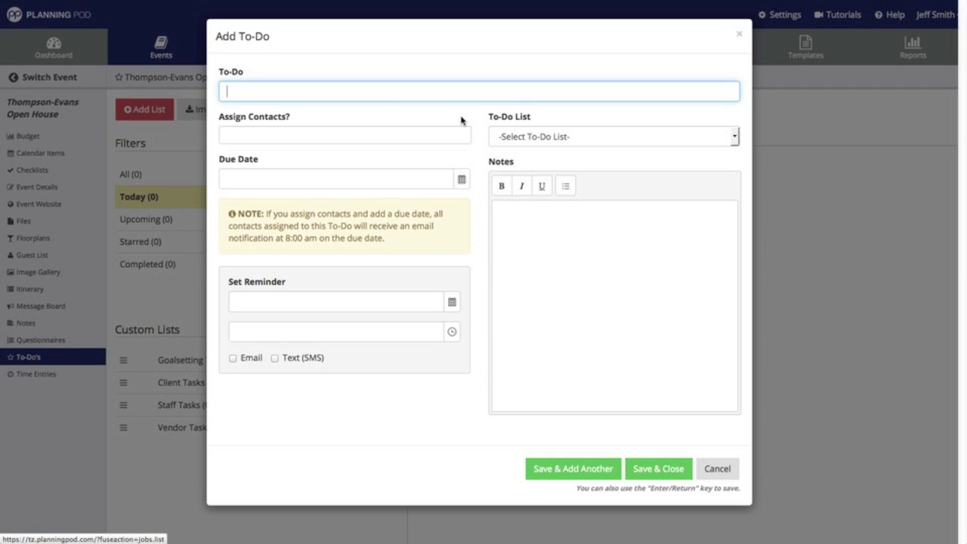
{"action": "left_click", "coordinate": [306, 90]}
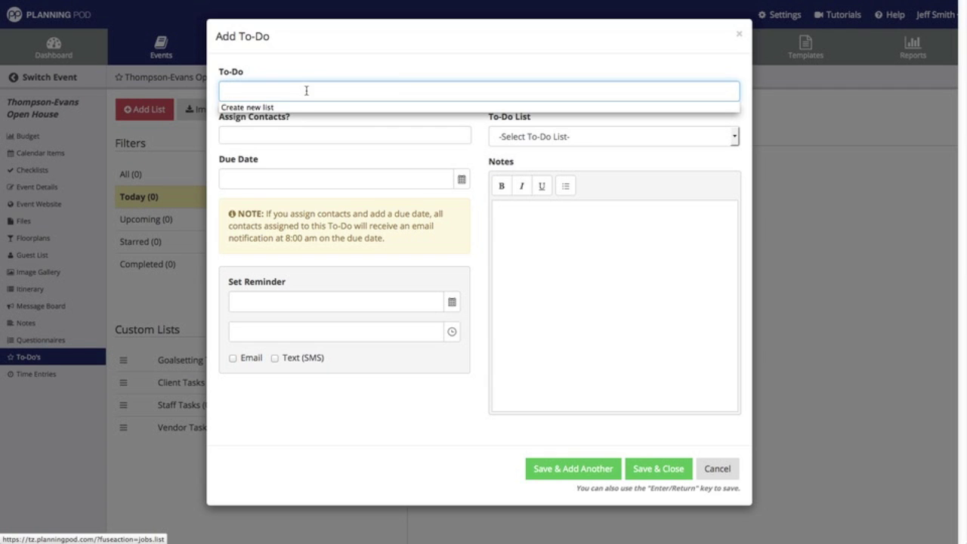
{"action": "type", "text": "Set overall event goals"}
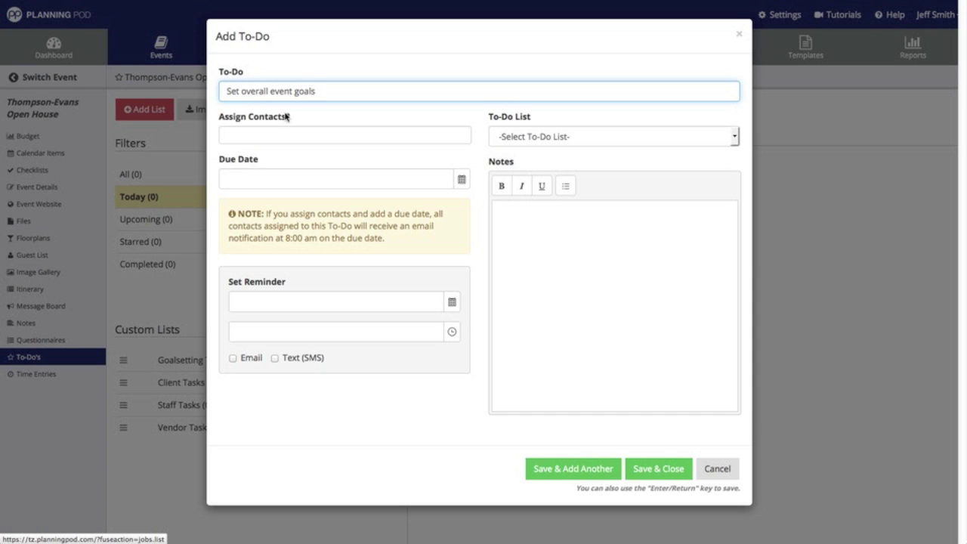
{"action": "left_click", "coordinate": [285, 136]}
{"action": "left_click", "coordinate": [281, 171]}
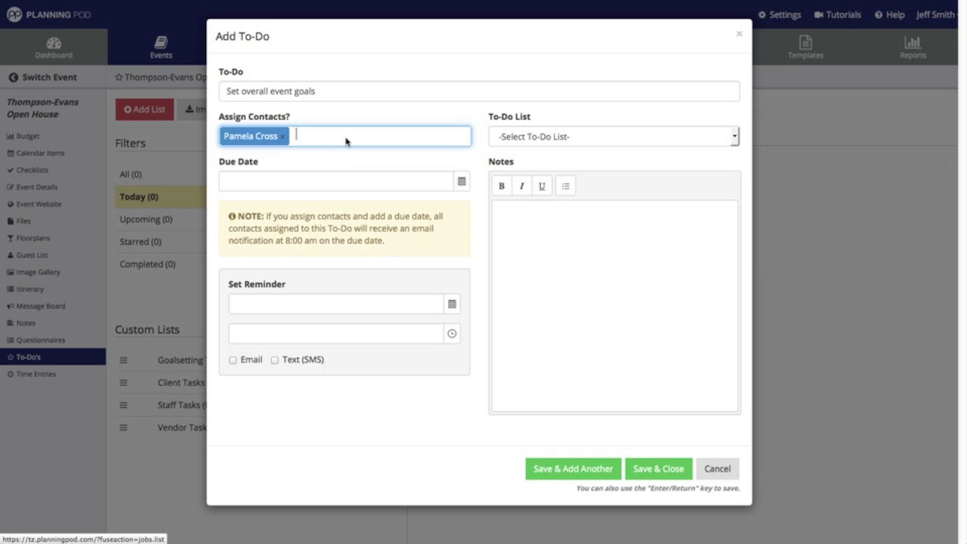
{"action": "left_click", "coordinate": [346, 141]}
{"action": "left_click", "coordinate": [304, 190]}
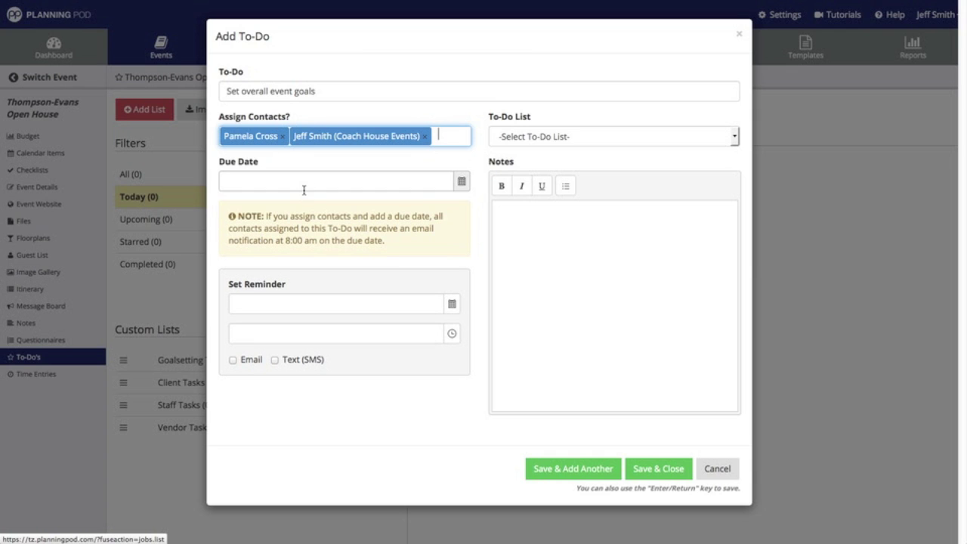
Step: Set the to-do's due date to 12/19/2014 and an email and text (SMS) reminder for 12/17/2014 at 4:00 PM
{"action": "left_click", "coordinate": [464, 186]}
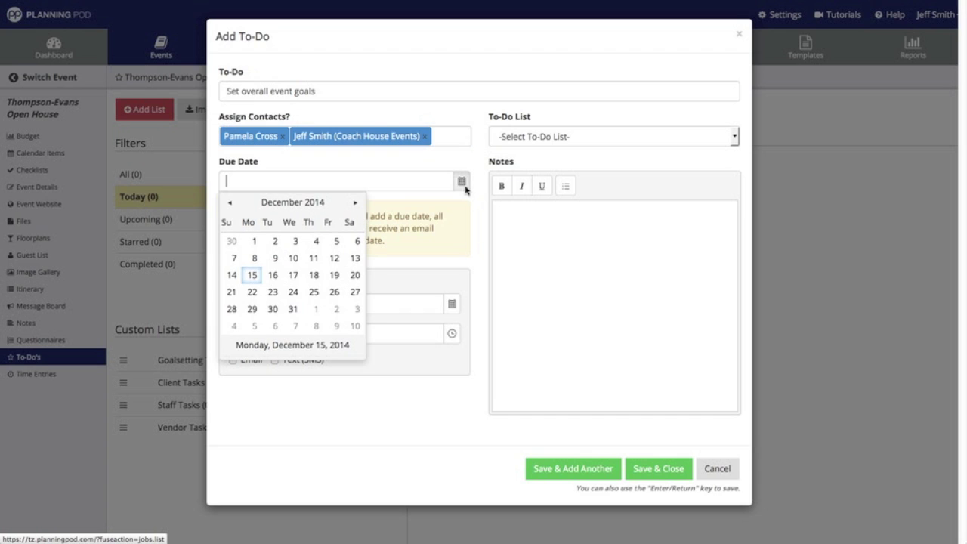
{"action": "left_click", "coordinate": [335, 277]}
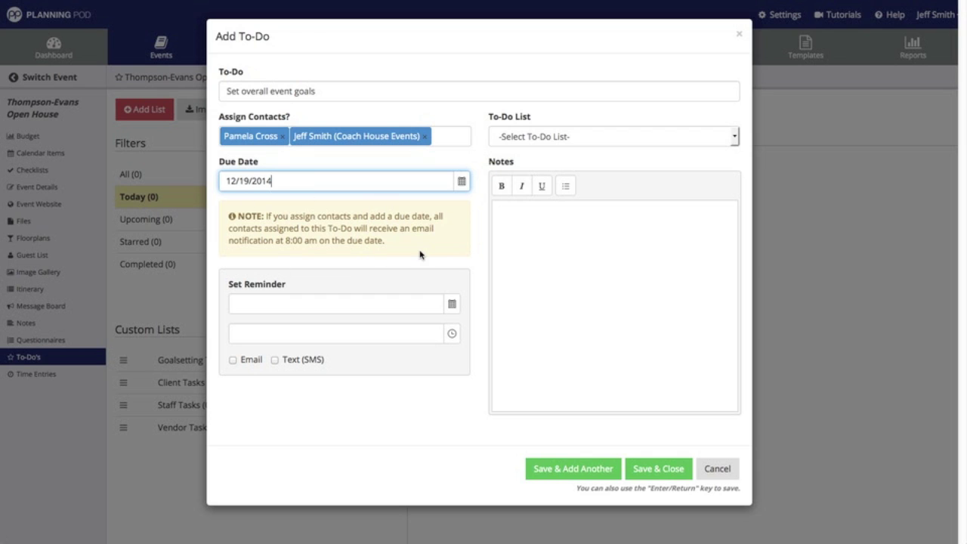
{"action": "left_click", "coordinate": [452, 304]}
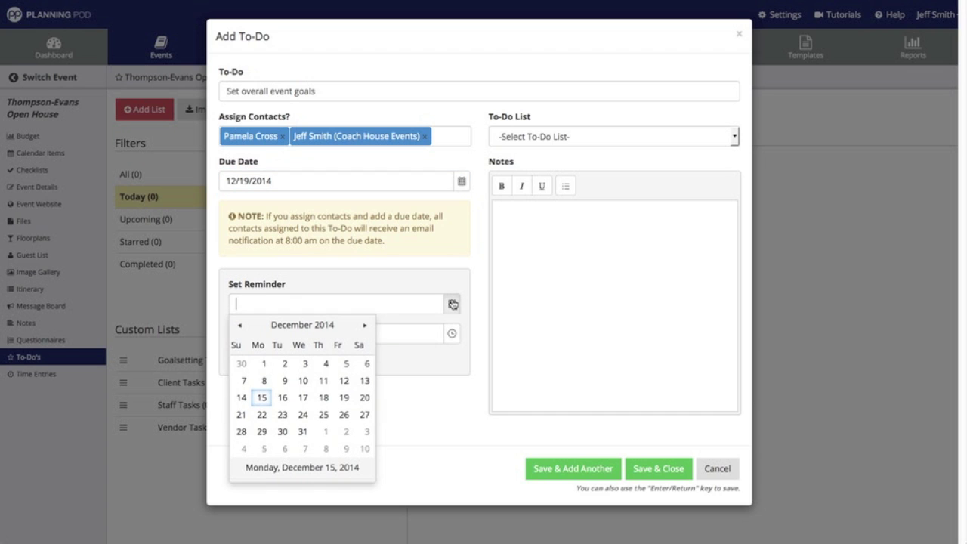
{"action": "left_click", "coordinate": [303, 397]}
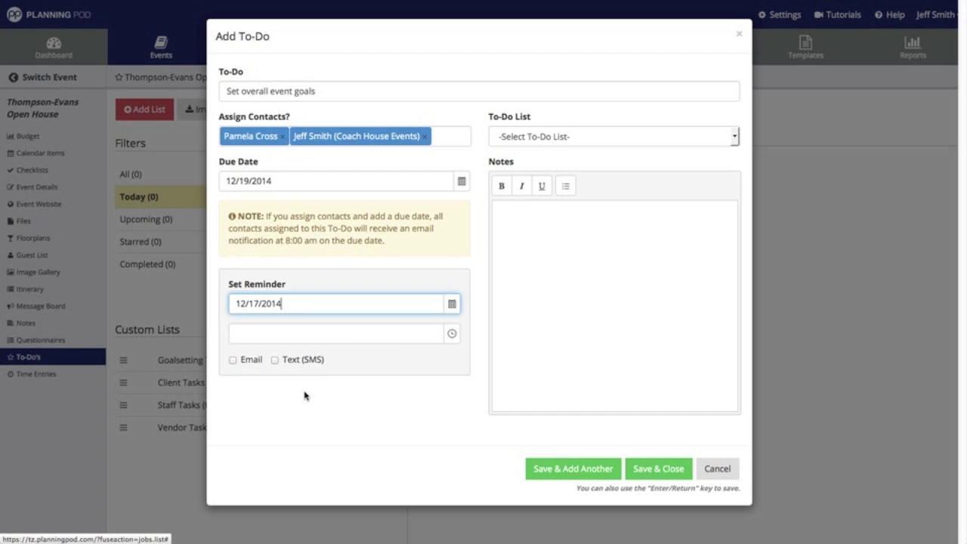
{"action": "left_click", "coordinate": [451, 334]}
{"action": "scroll", "coordinate": [320, 374], "scroll_direction": "down", "scroll_amount": 20}
{"action": "scroll", "coordinate": [320, 375], "scroll_direction": "down", "scroll_amount": 14}
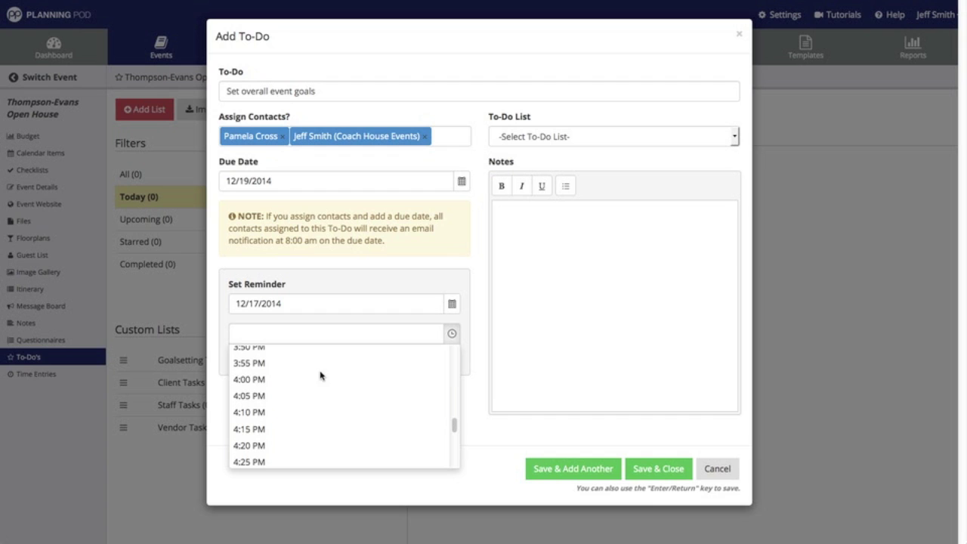
{"action": "left_click", "coordinate": [288, 384]}
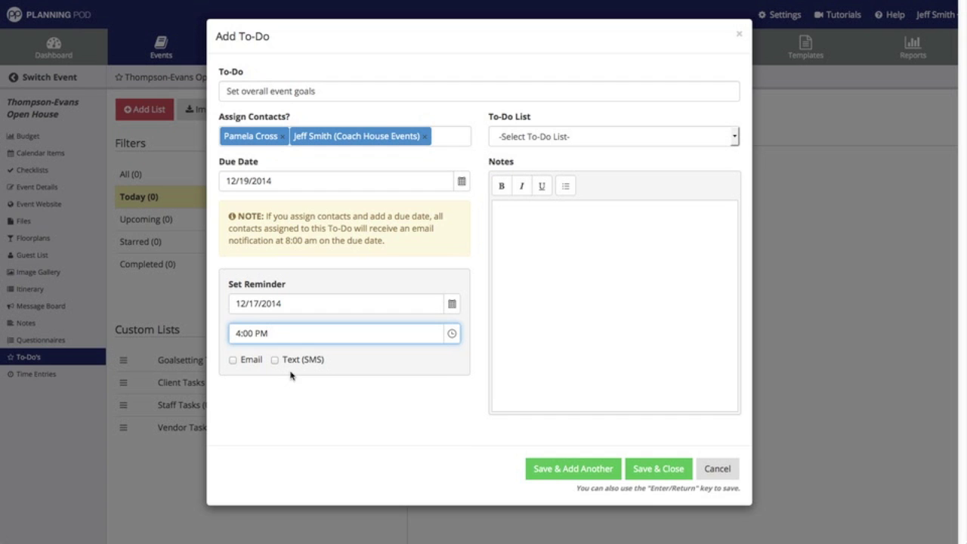
{"action": "left_click", "coordinate": [232, 360]}
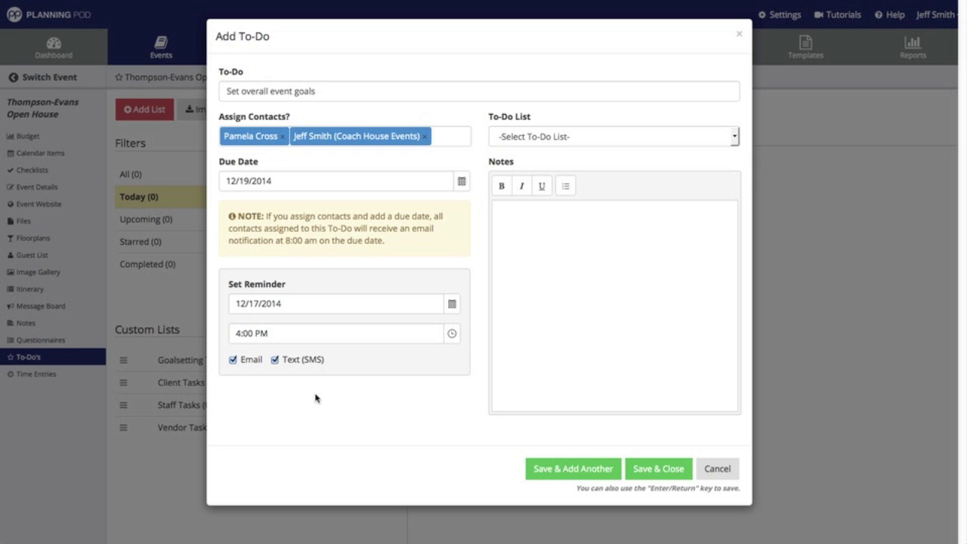
Step: Assign the to-do to Goalsetting Tasks with the note "Include business goals, attendance, branding, etc." and save it to add another
{"action": "left_click", "coordinate": [617, 142]}
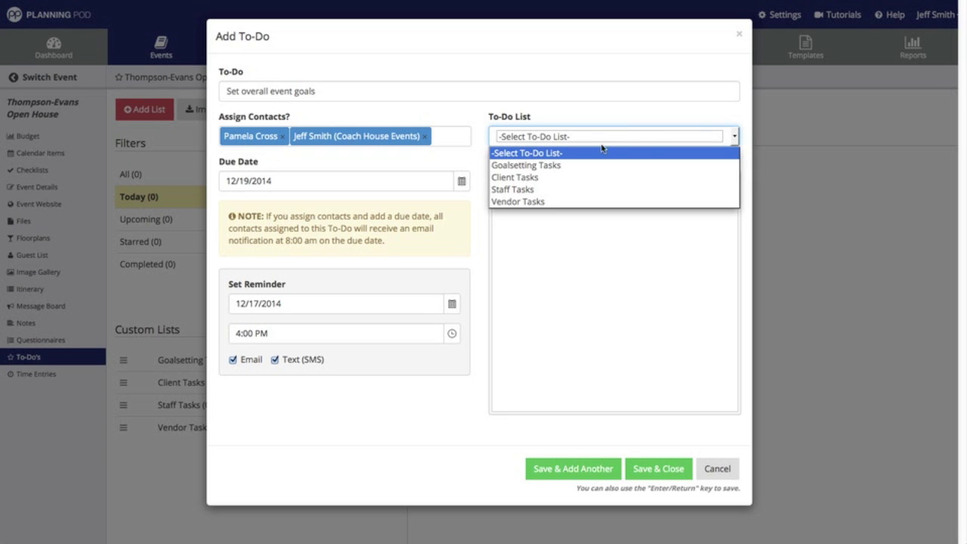
{"action": "left_click", "coordinate": [583, 164]}
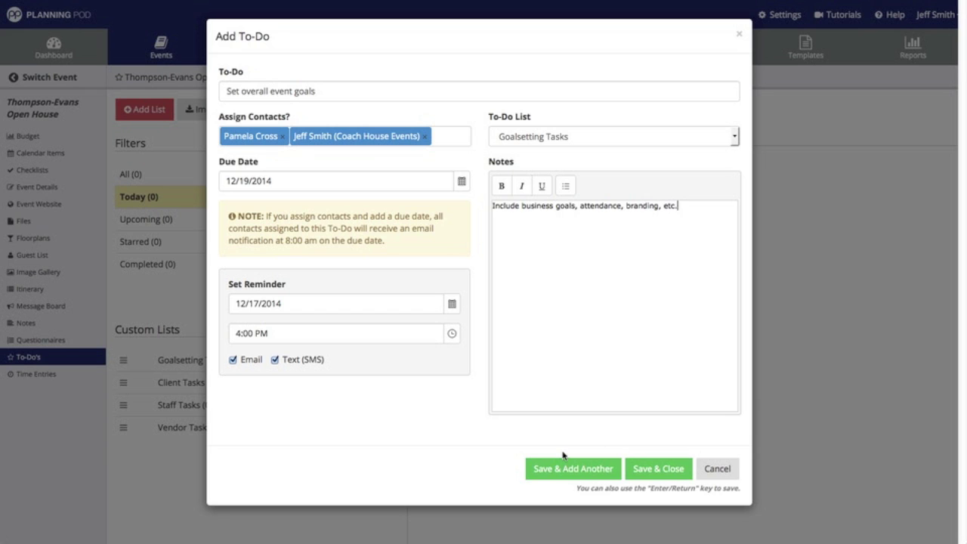
{"action": "left_click", "coordinate": [582, 469]}
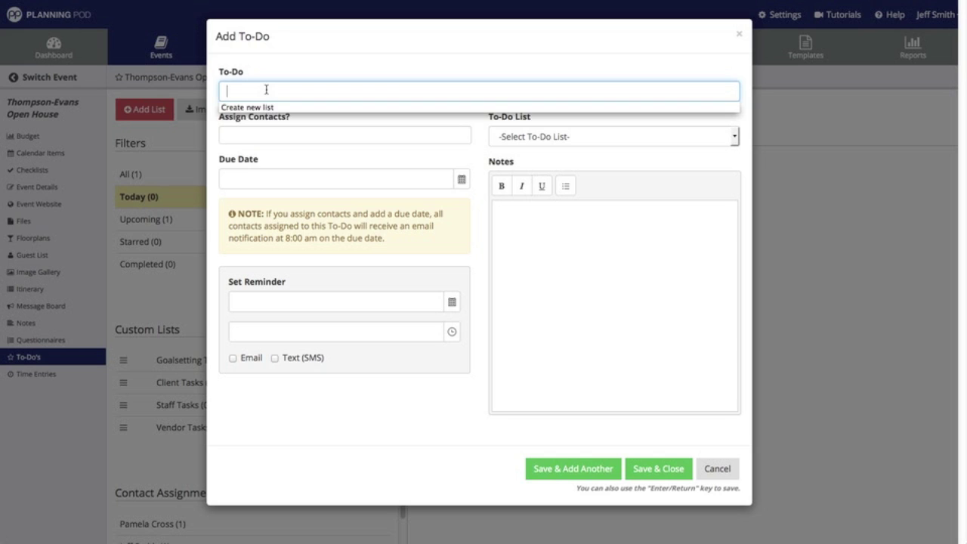
Step: Name the new to-do "Establish overall budget" and assign it to the first, second and last listed contacts
{"action": "type", "text": "Establis"}
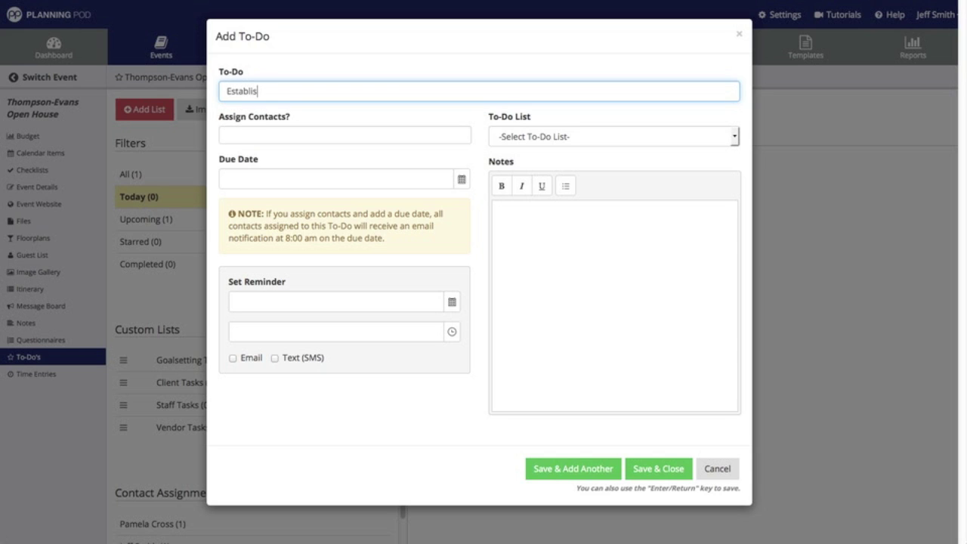
{"action": "type", "text": "h overall budget"}
{"action": "left_click", "coordinate": [263, 135]}
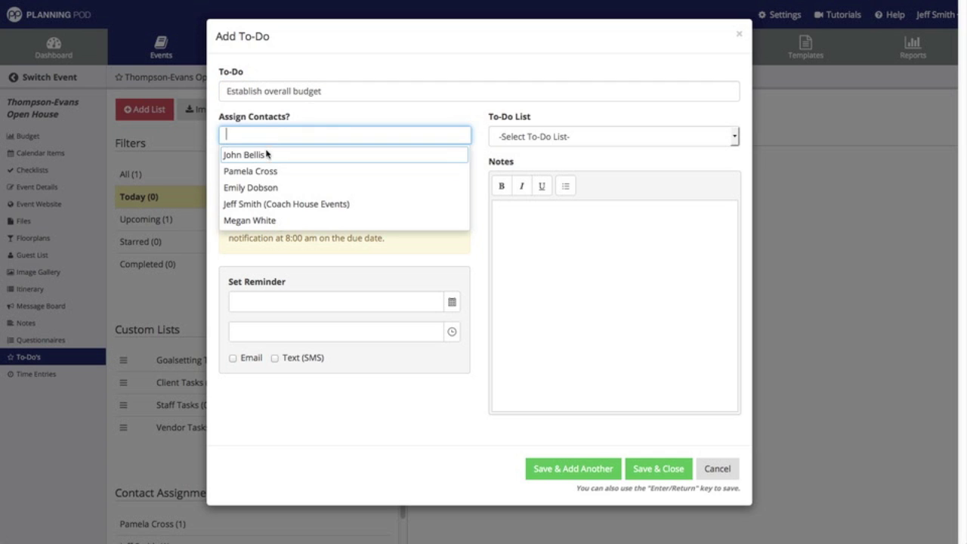
{"action": "left_click", "coordinate": [270, 173]}
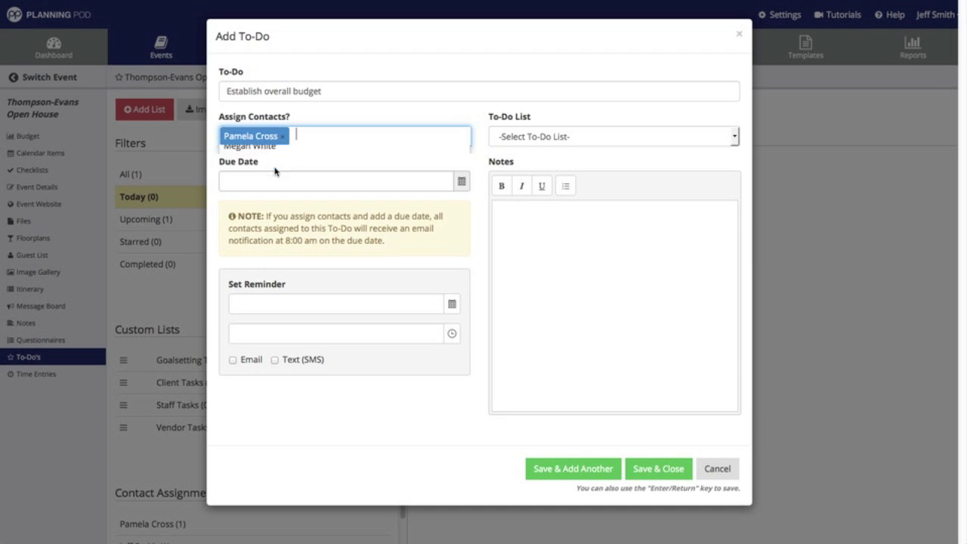
{"action": "left_click", "coordinate": [307, 139]}
{"action": "left_click", "coordinate": [274, 156]}
{"action": "left_click", "coordinate": [360, 136]}
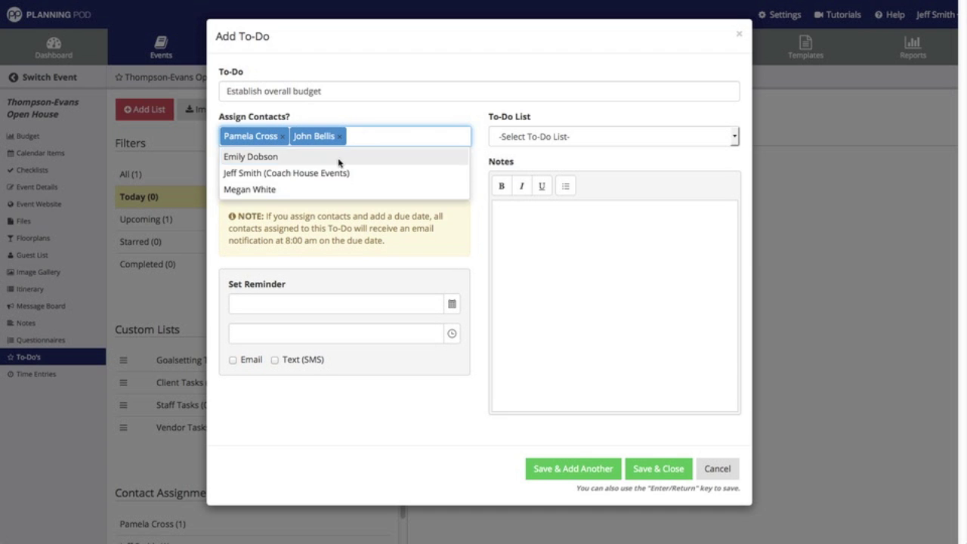
{"action": "left_click", "coordinate": [271, 190]}
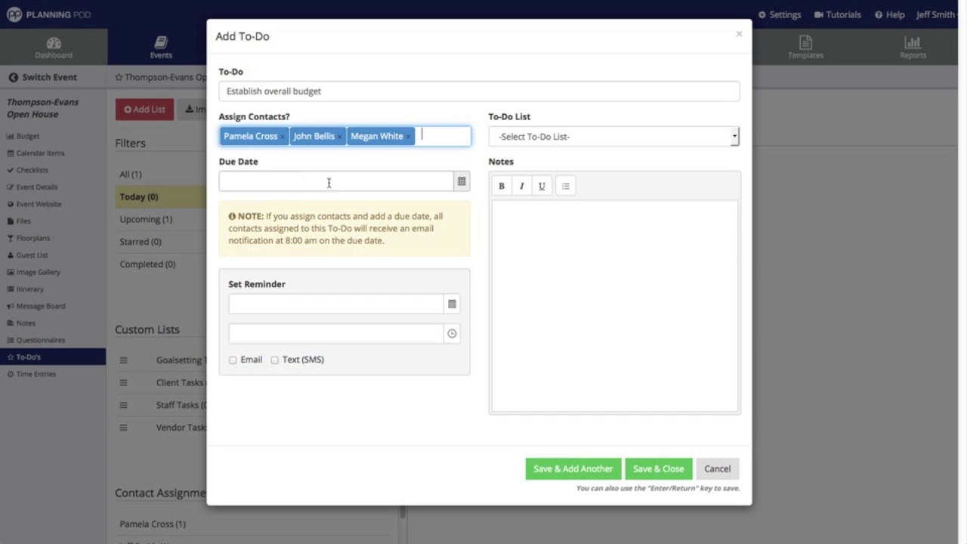
Step: Set the budget to-do's due date to 12/16/2014 and an email reminder for 12/15/2014 at 9:00 AM
{"action": "left_click", "coordinate": [462, 181]}
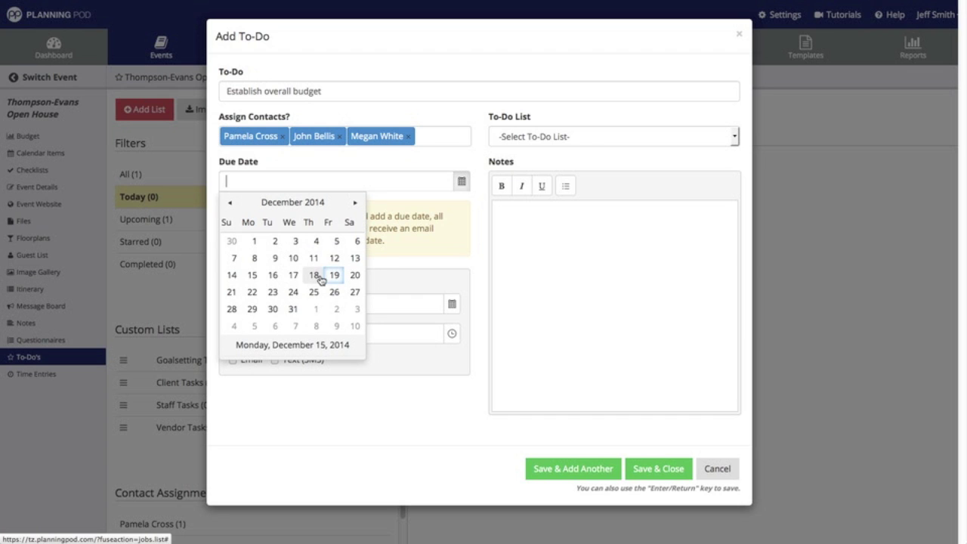
{"action": "left_click", "coordinate": [273, 276]}
{"action": "left_click", "coordinate": [453, 306]}
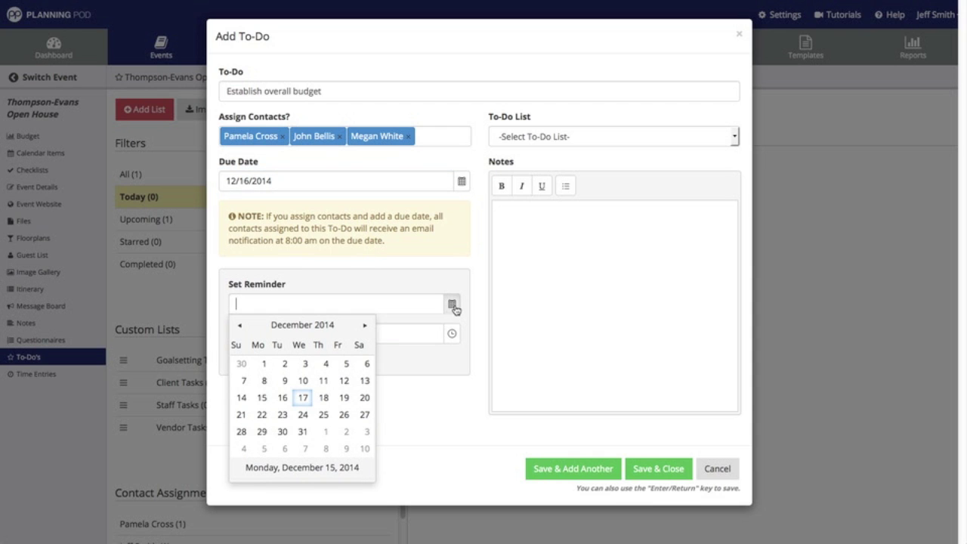
{"action": "left_click", "coordinate": [264, 398]}
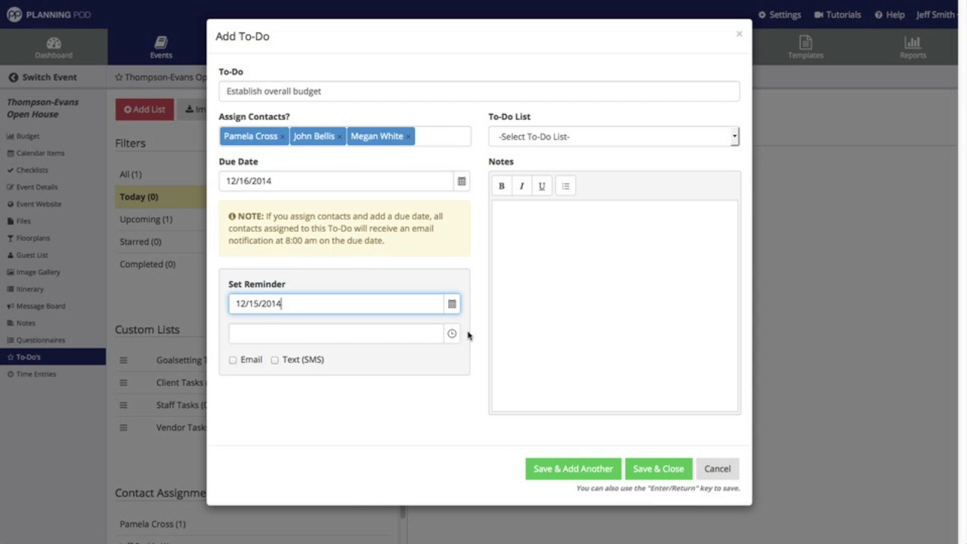
{"action": "left_click", "coordinate": [396, 334]}
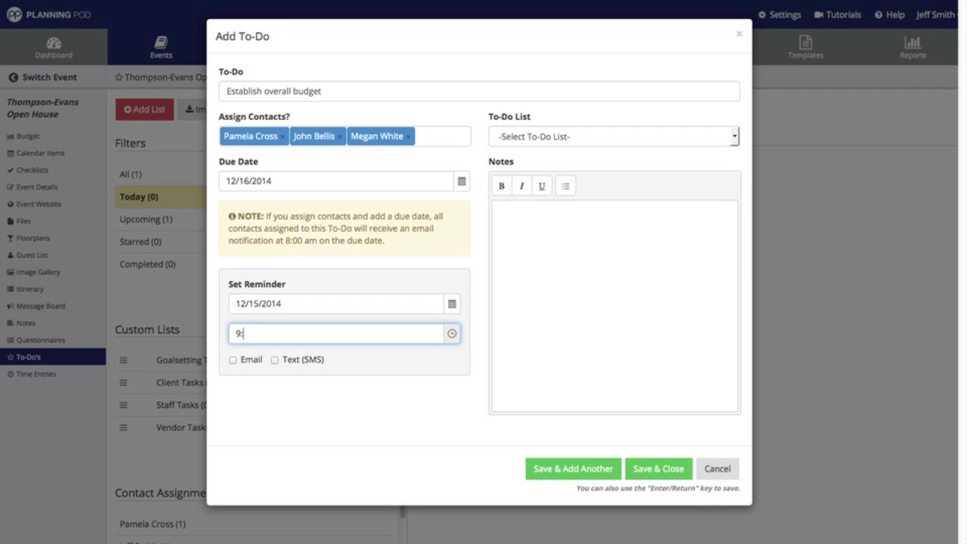
{"action": "left_click", "coordinate": [232, 360]}
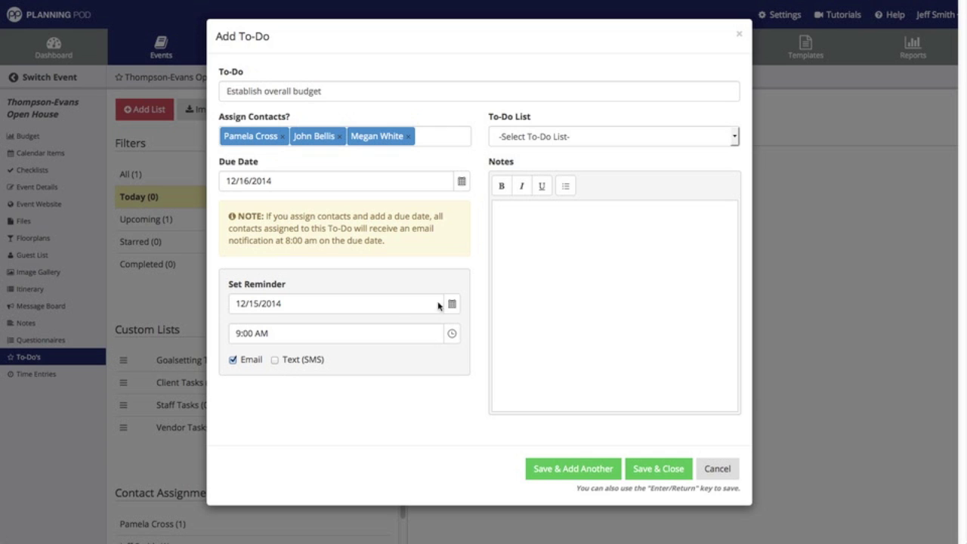
Step: Assign the "Establish overall budget" to-do to the Goalsetting Tasks list, then save and close it
{"action": "left_click", "coordinate": [578, 139]}
{"action": "left_click", "coordinate": [565, 166]}
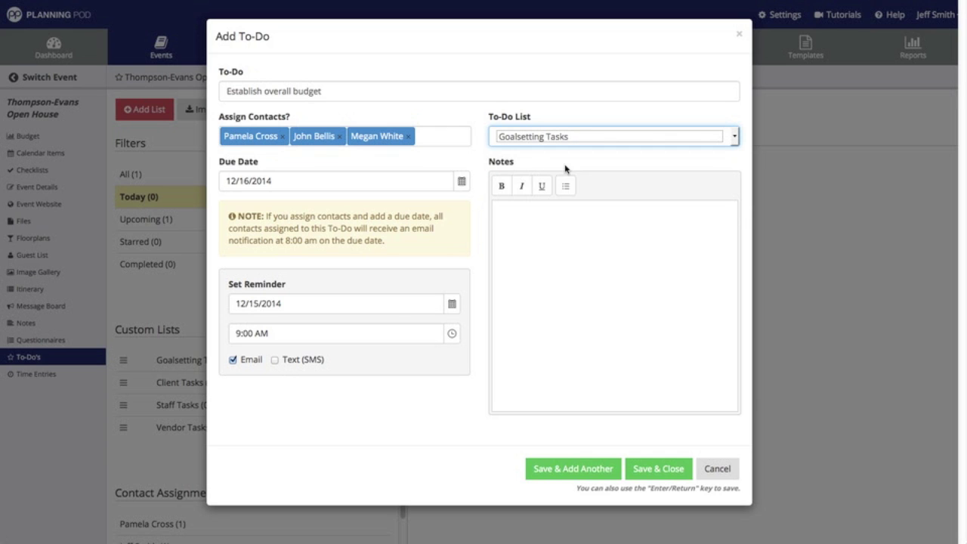
{"action": "left_click", "coordinate": [662, 476]}
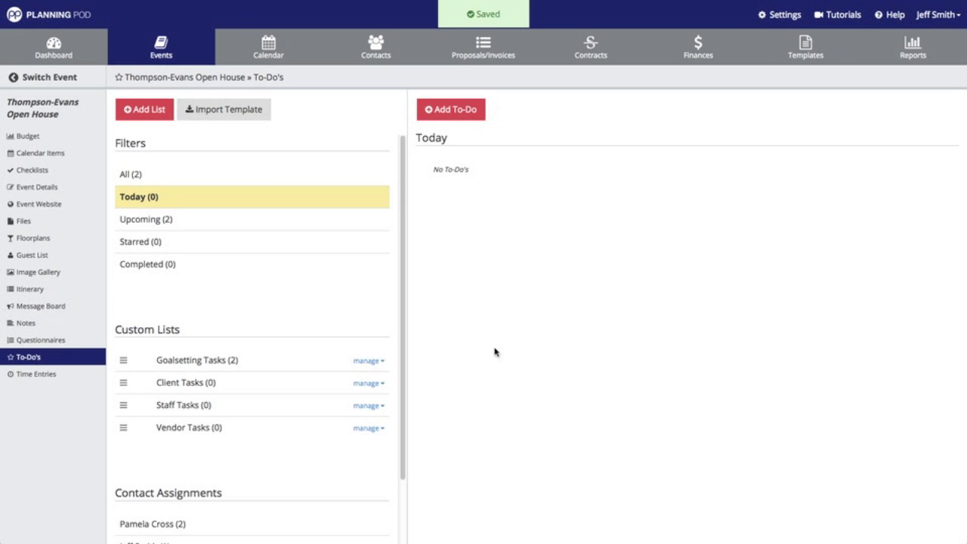
Step: Show all of the event's to-dos and view the note on "Set overall event goals"
{"action": "left_click", "coordinate": [142, 176]}
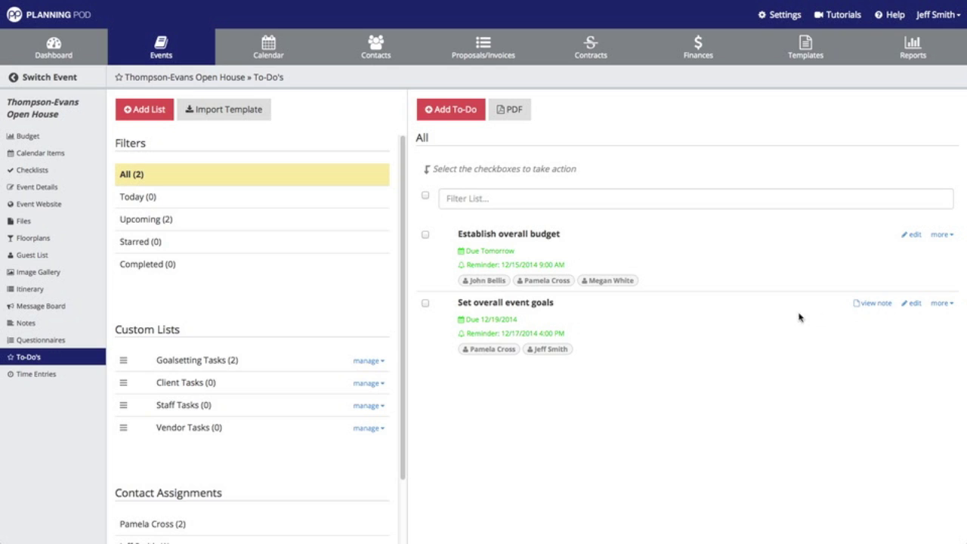
{"action": "left_click", "coordinate": [866, 304]}
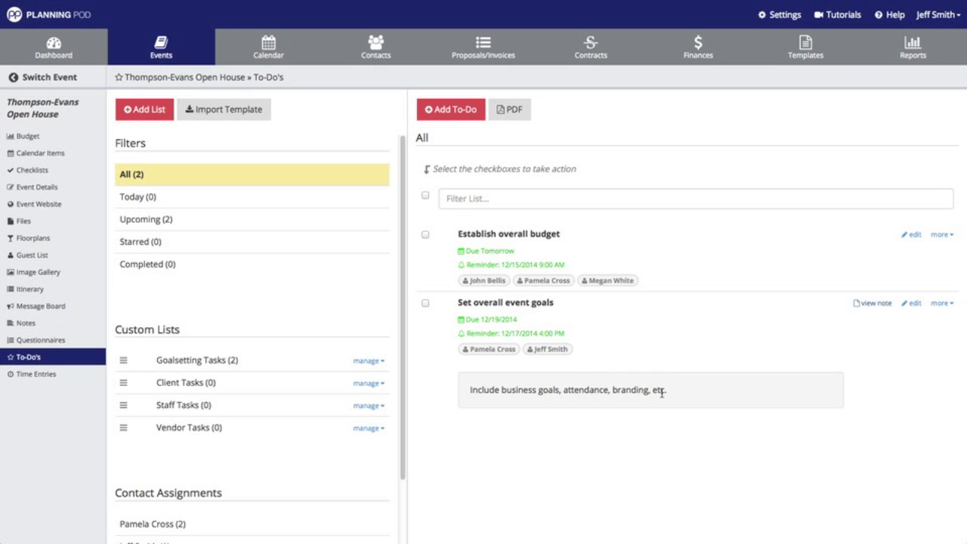
{"action": "left_click", "coordinate": [861, 306]}
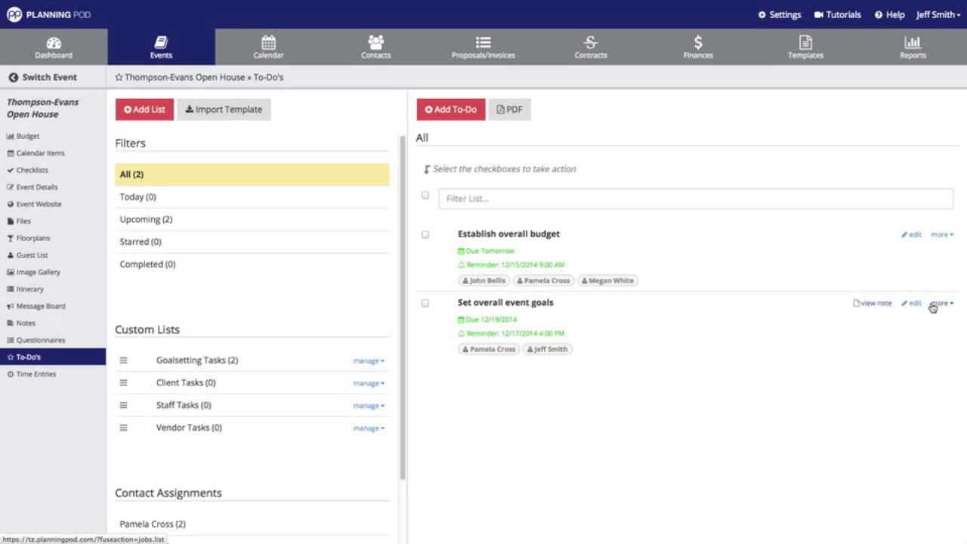
Step: Set the due date of the "Set overall event goals" to-do to 12/18/2014 and save it
{"action": "left_click", "coordinate": [915, 304]}
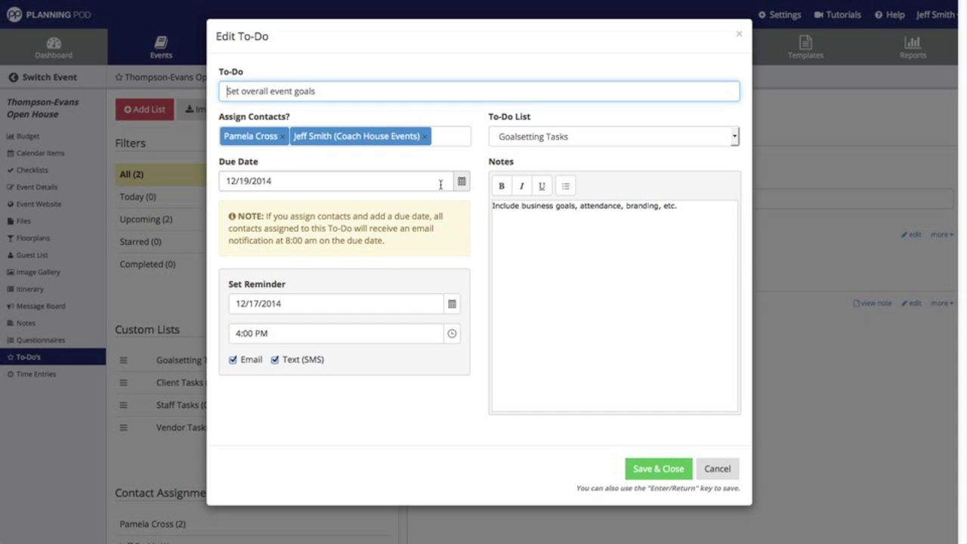
{"action": "left_click", "coordinate": [459, 181]}
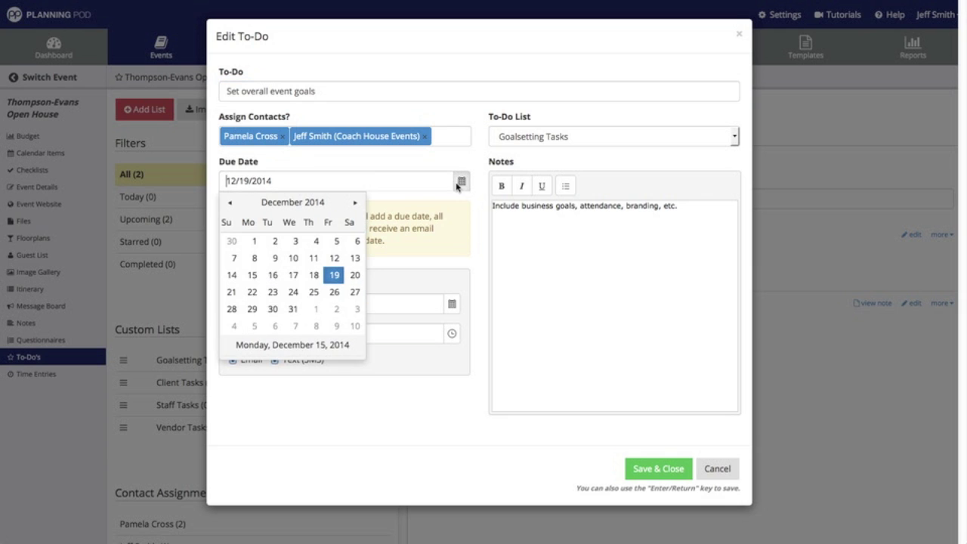
{"action": "left_click", "coordinate": [315, 275]}
{"action": "left_click", "coordinate": [656, 473]}
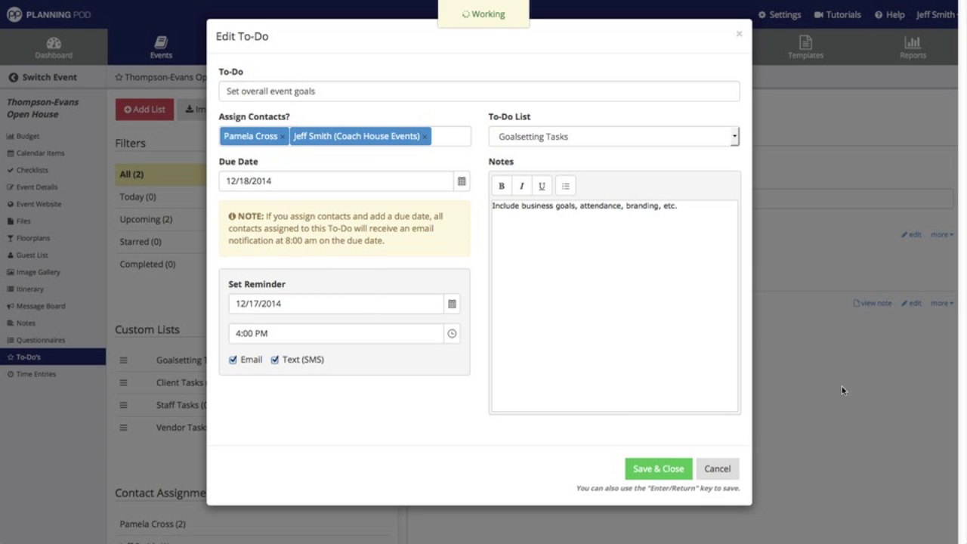
{"action": "left_click", "coordinate": [654, 468]}
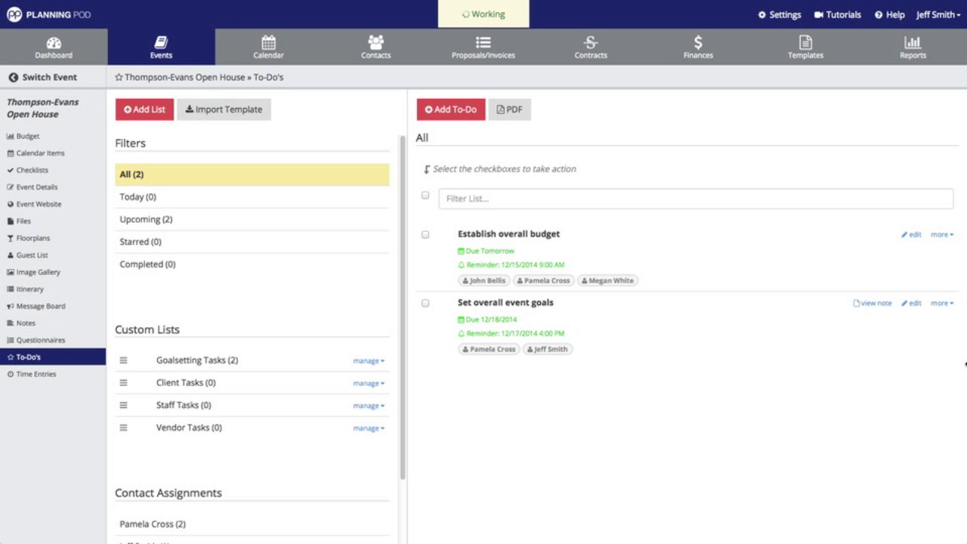
{"action": "left_click", "coordinate": [941, 303]}
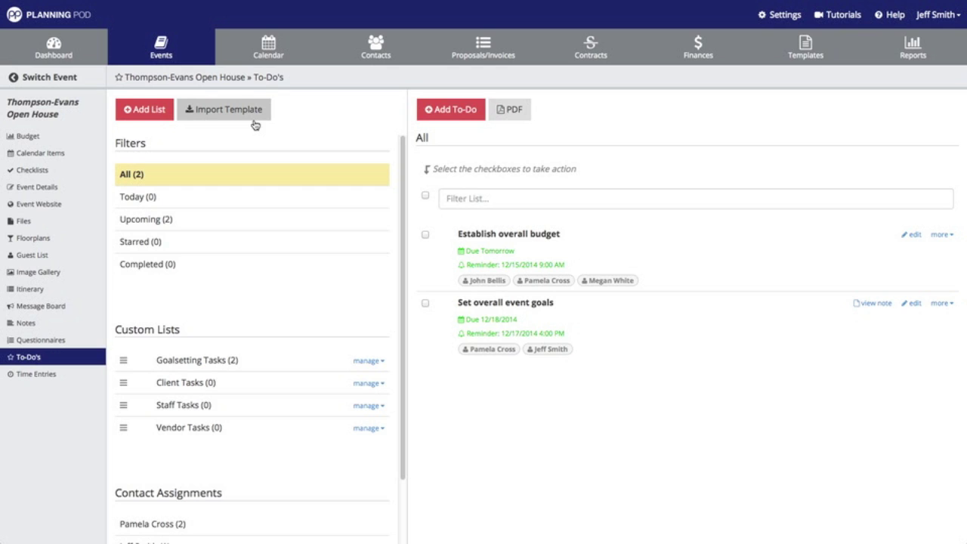
Step: Create a new To-Dos template named "Kickoff Event Planning Tasks" and save it
{"action": "left_click", "coordinate": [807, 57]}
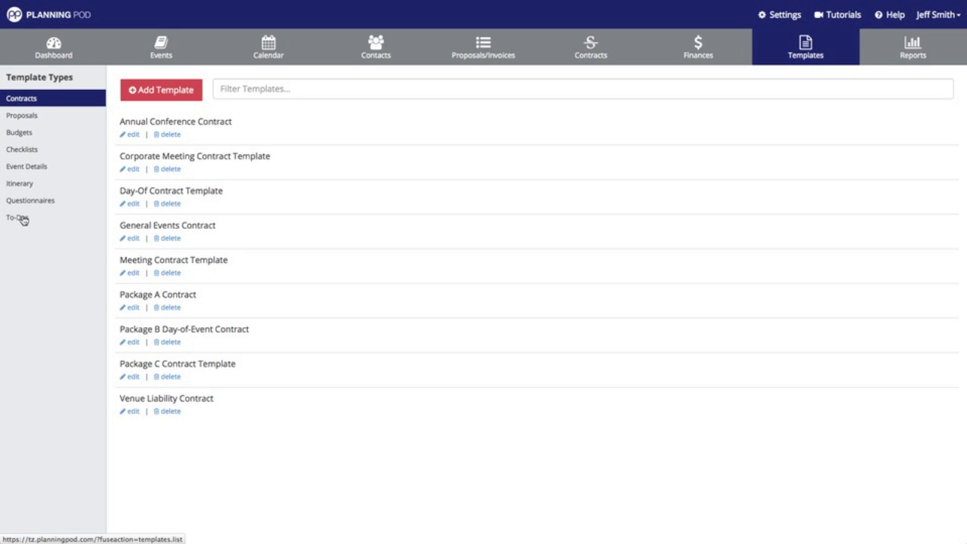
{"action": "left_click", "coordinate": [18, 218]}
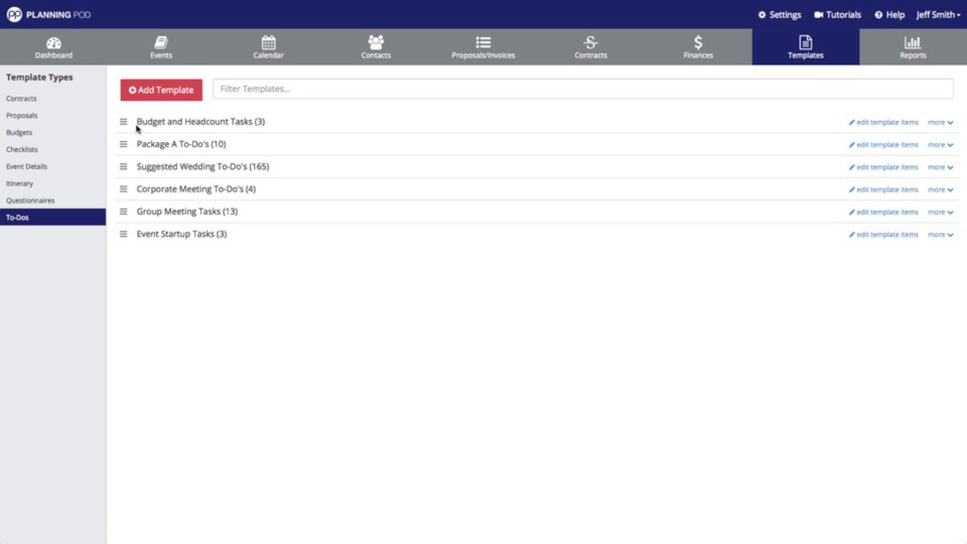
{"action": "left_click", "coordinate": [187, 99]}
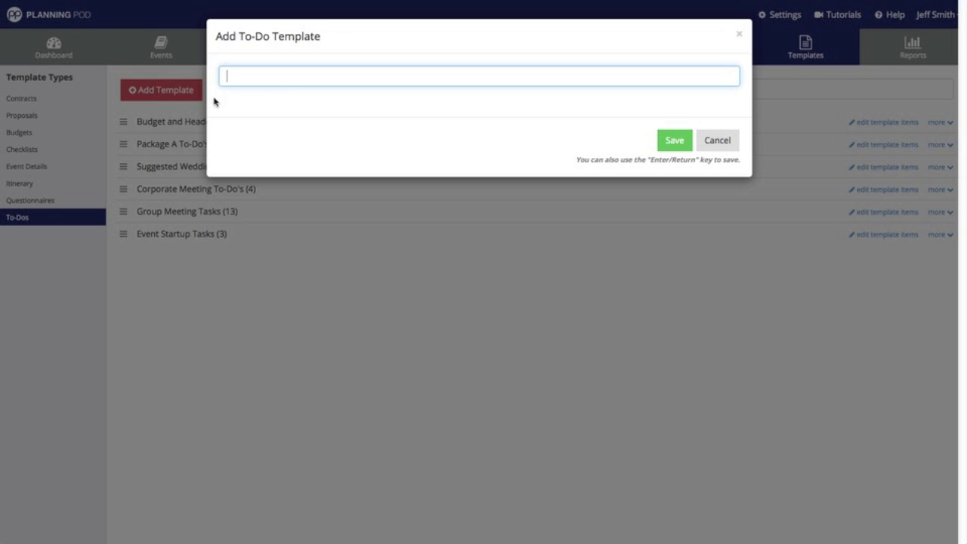
{"action": "type", "text": "Kickoff Event Planning Tasks"}
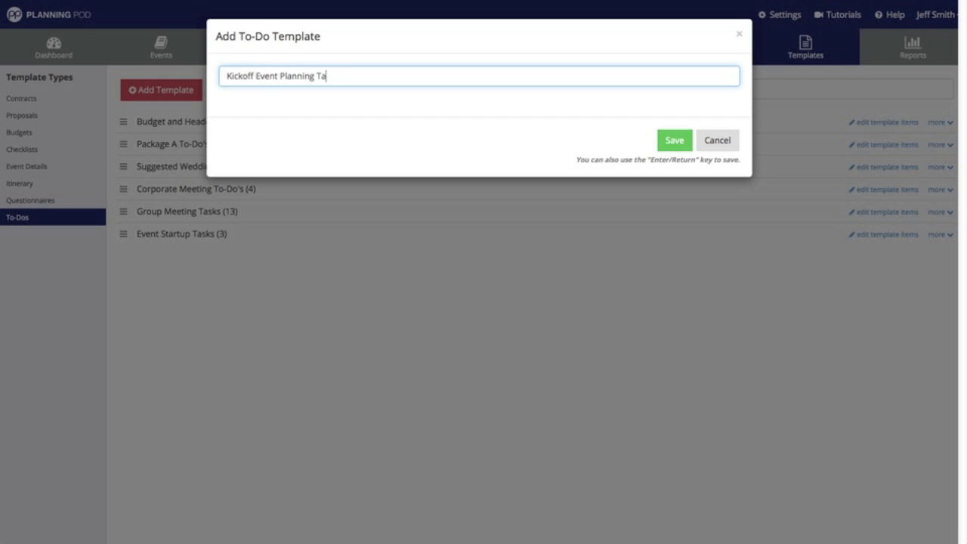
{"action": "left_click", "coordinate": [677, 141]}
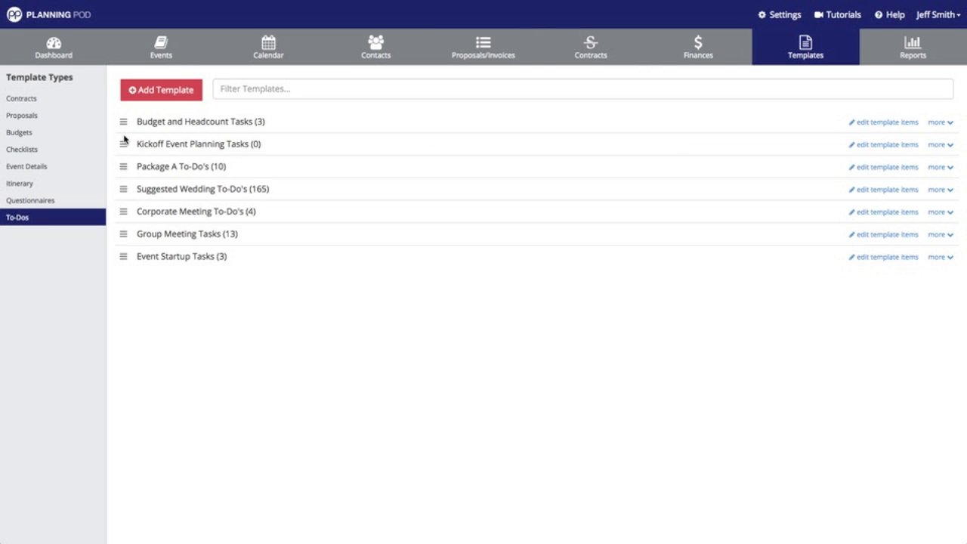
Step: Reorder the Kickoff Event Planning Tasks template so it sits directly below Package A To-Do's
{"action": "left_click_drag", "start_coordinate": [124, 143], "coordinate": [134, 163]}
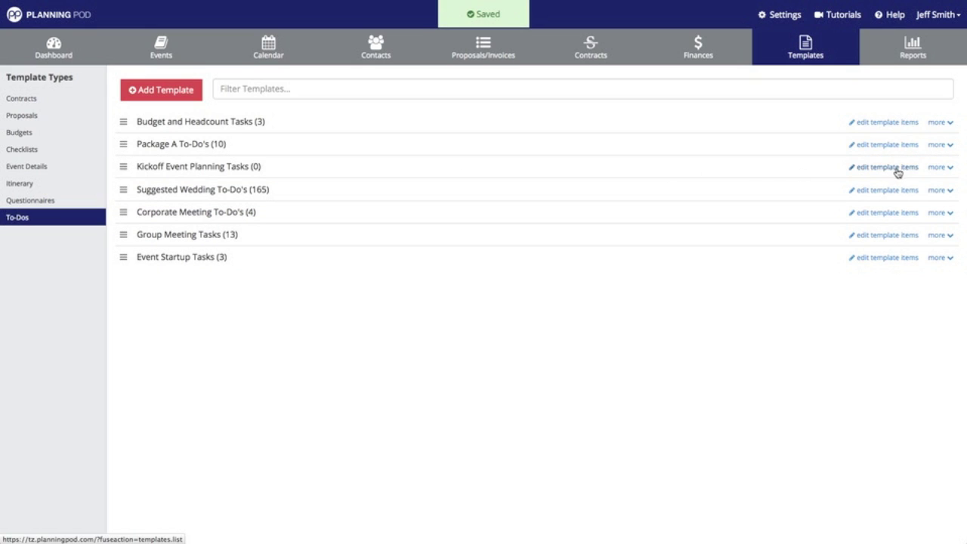
{"action": "left_click", "coordinate": [941, 167]}
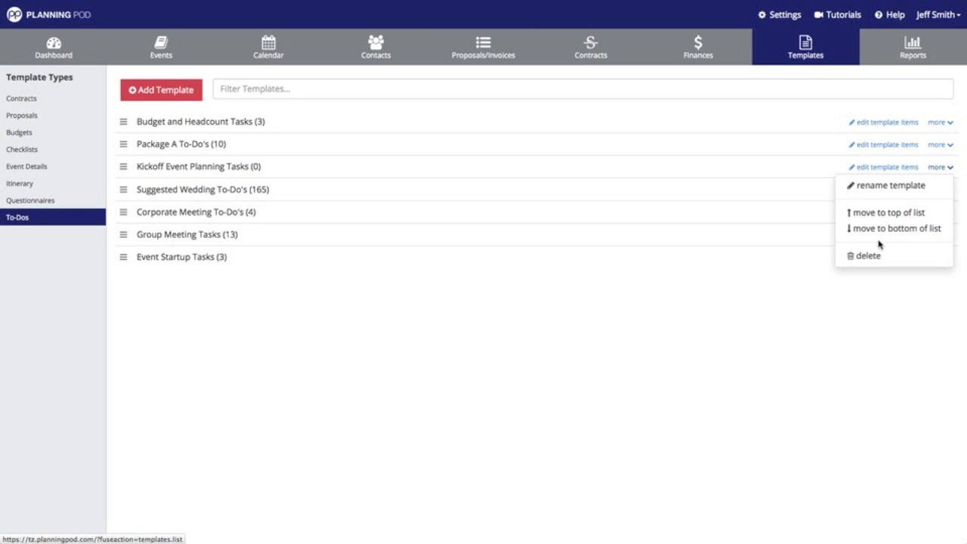
{"action": "left_click", "coordinate": [781, 168]}
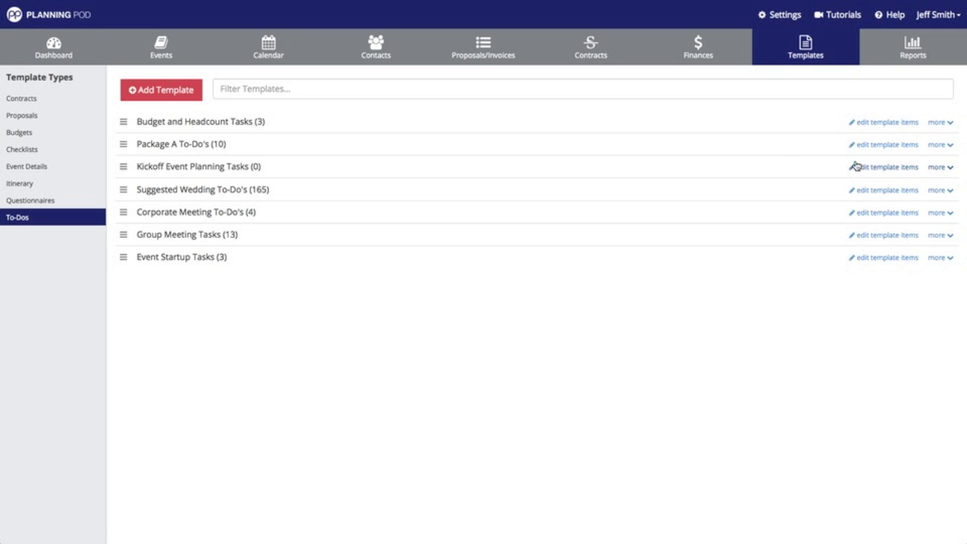
Step: Add the item "Establish expected headcounts" to the Kickoff Event Planning Tasks template, inserted 90 days before the date
{"action": "left_click", "coordinate": [889, 168]}
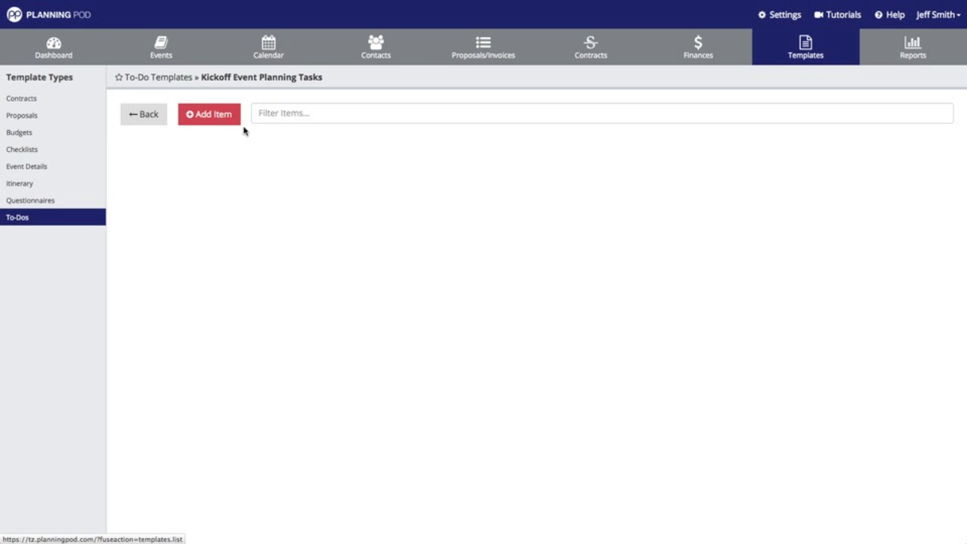
{"action": "left_click", "coordinate": [218, 121]}
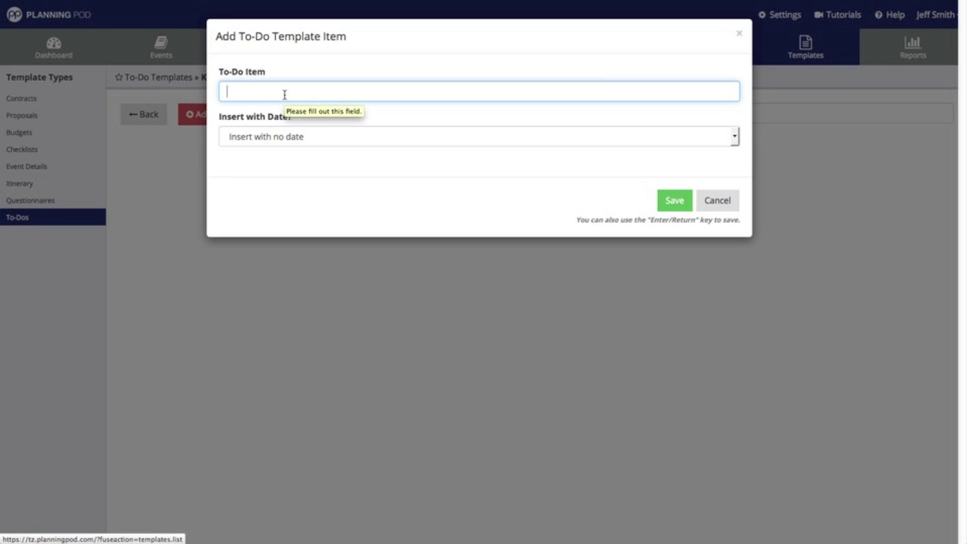
{"action": "type", "text": "Establish e"}
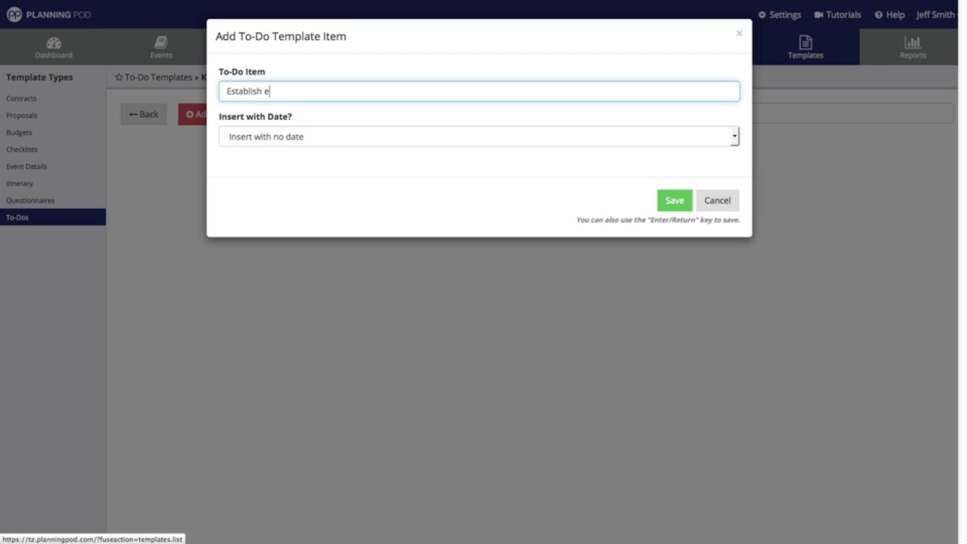
{"action": "type", "text": "xpected headcounts"}
{"action": "left_click", "coordinate": [307, 137]}
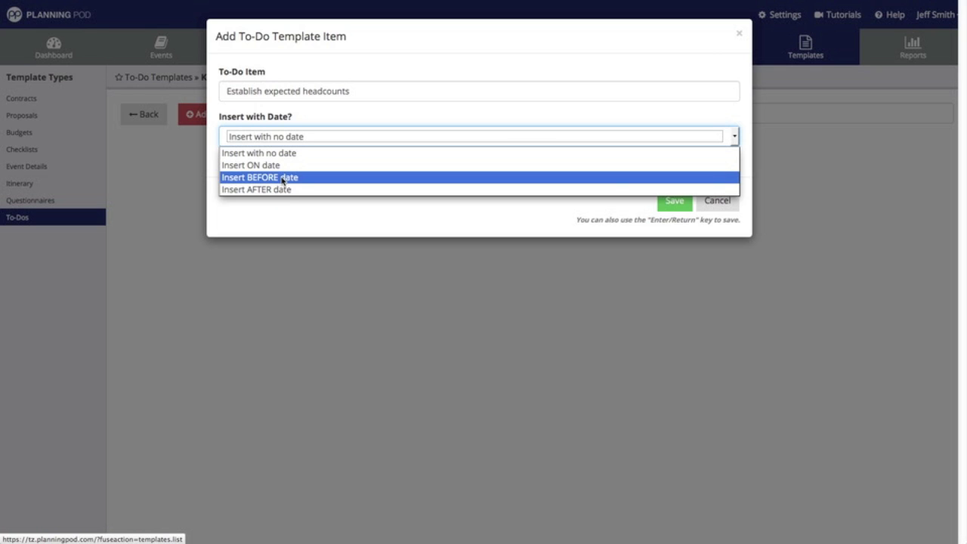
{"action": "left_click", "coordinate": [283, 178]}
{"action": "left_click", "coordinate": [292, 179]}
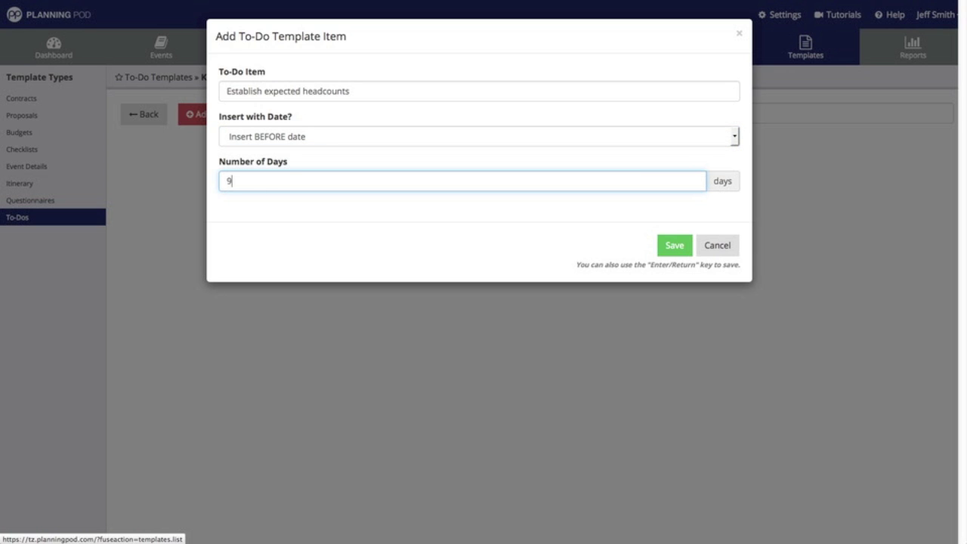
{"action": "type", "text": "90"}
{"action": "left_click", "coordinate": [677, 252]}
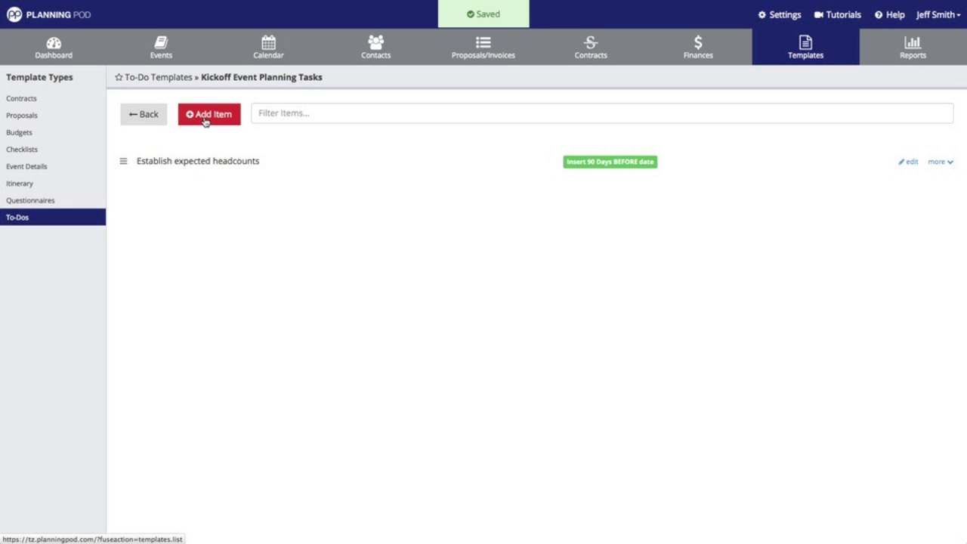
Step: Add the template item "Brainstorm on event theme", inserted 60 days before the date
{"action": "left_click", "coordinate": [205, 119]}
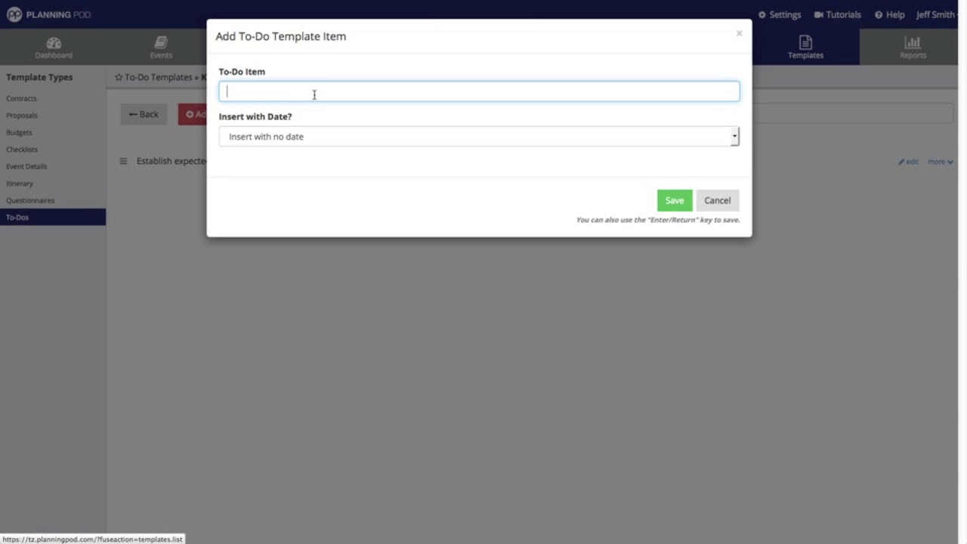
{"action": "type", "text": "Brainstorm on event theme"}
{"action": "left_click", "coordinate": [292, 137]}
{"action": "left_click", "coordinate": [286, 174]}
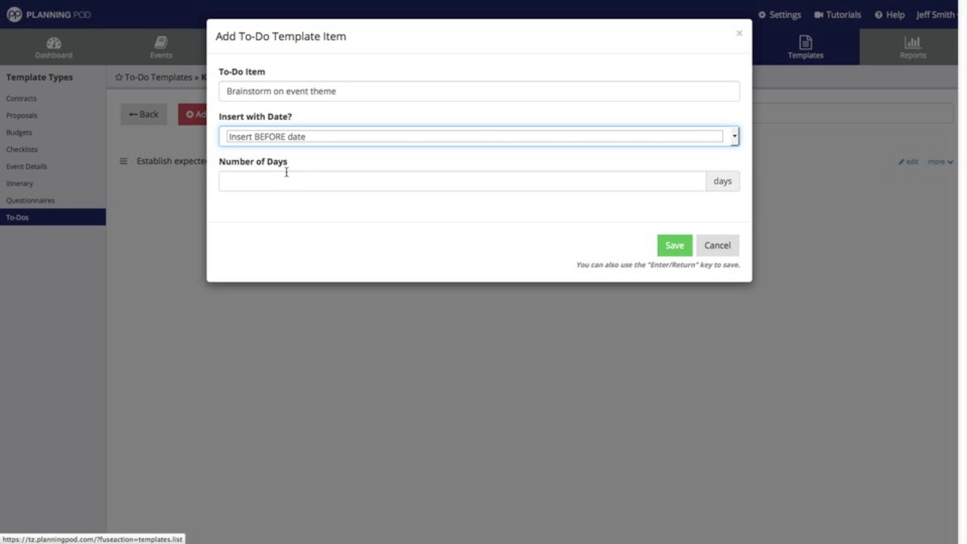
{"action": "left_click", "coordinate": [286, 172]}
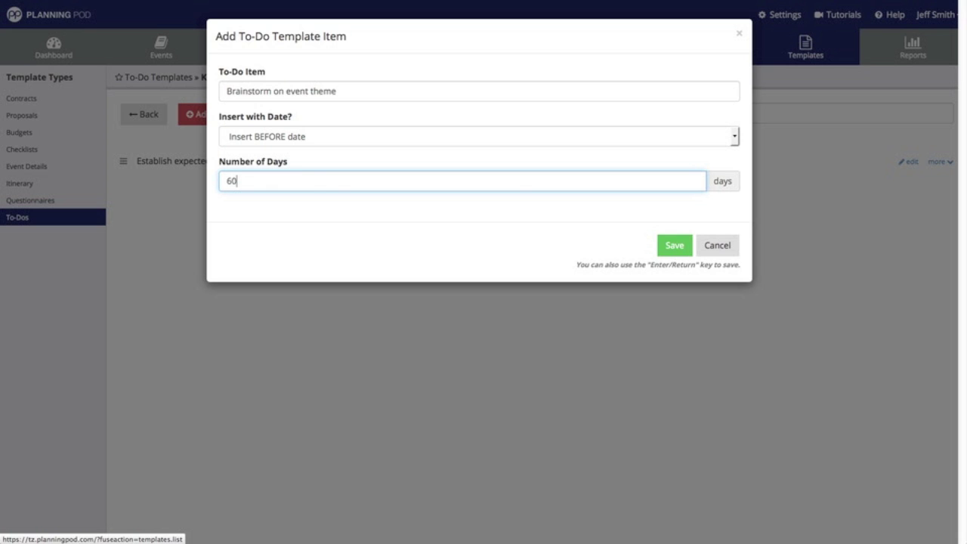
{"action": "left_click", "coordinate": [674, 247]}
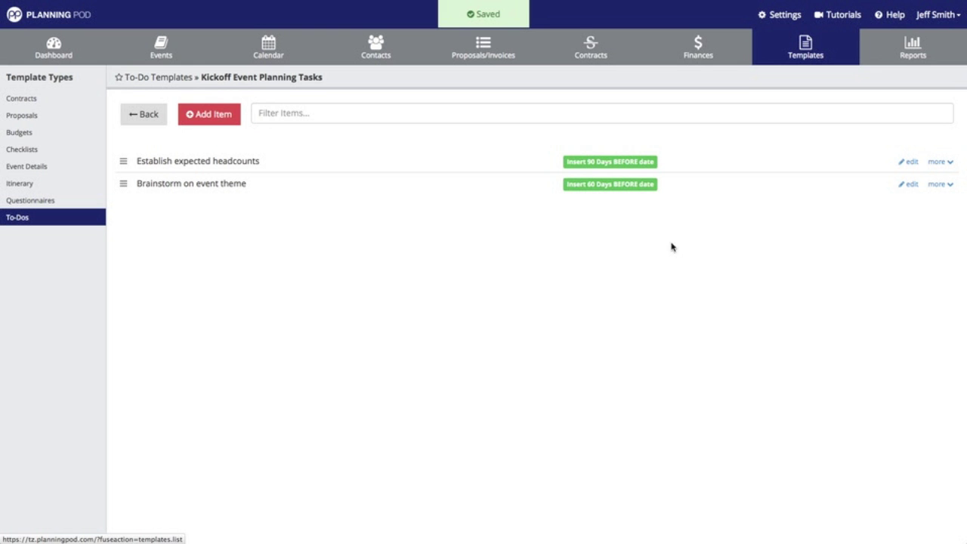
Step: Add the template item "Develop list of potential entertainment vendors", inserted 75 days before the date, and move it above "Brainstorm on event theme"
{"action": "left_click", "coordinate": [202, 121]}
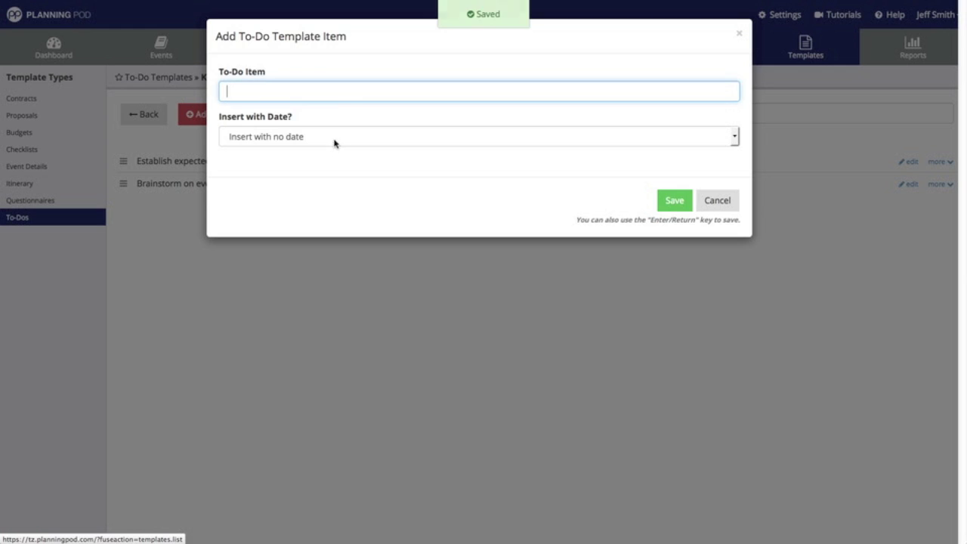
{"action": "type", "text": "D"}
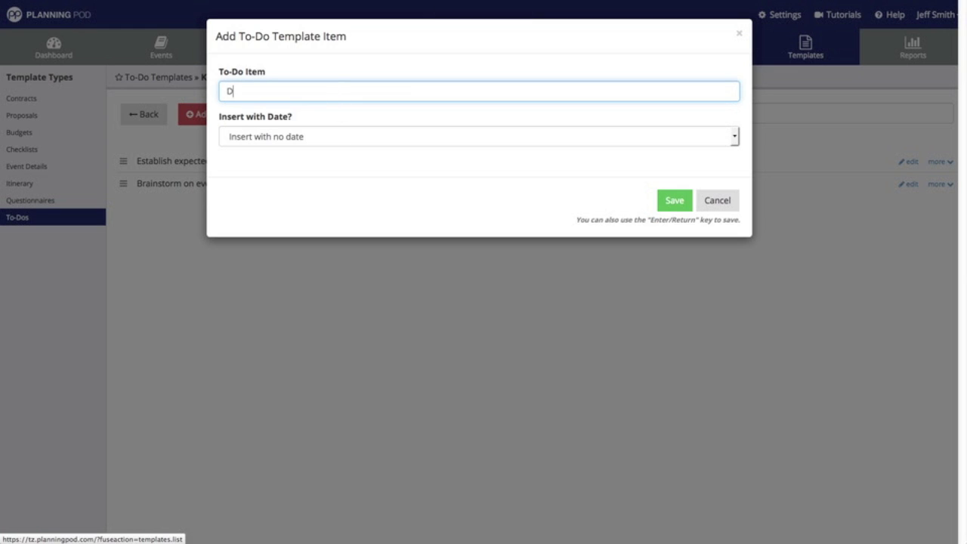
{"action": "type", "text": "evelop list of potential ent"}
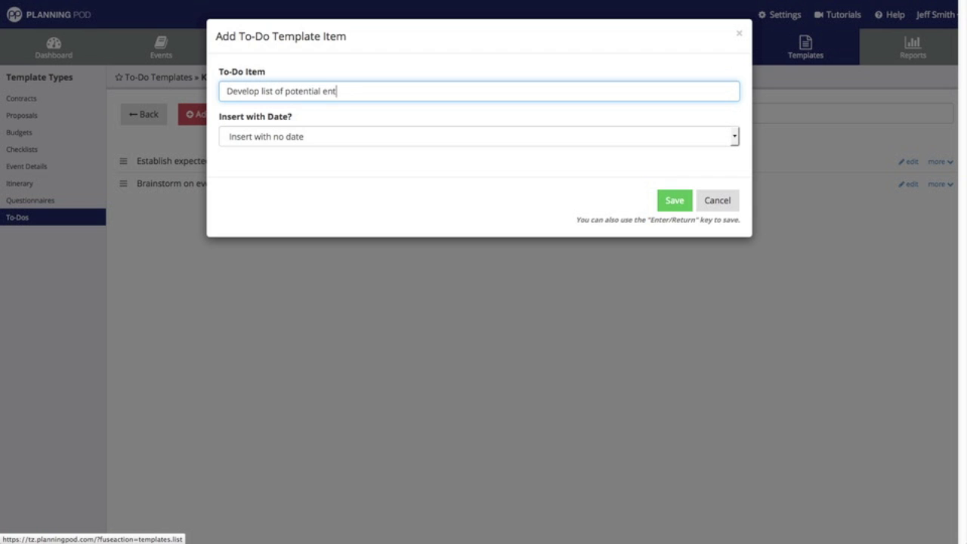
{"action": "type", "text": "ertainment vendors"}
{"action": "left_click", "coordinate": [324, 136]}
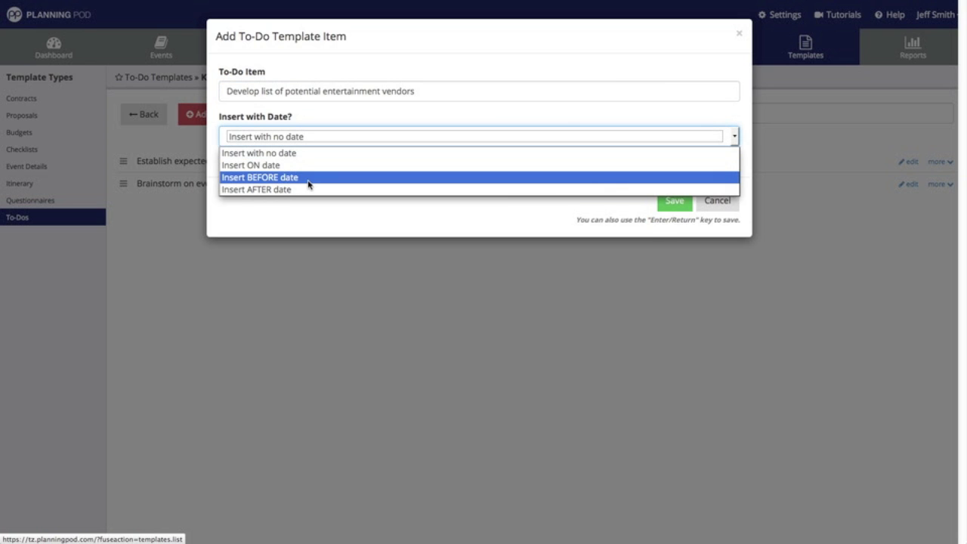
{"action": "left_click", "coordinate": [308, 184]}
{"action": "left_click", "coordinate": [324, 180]}
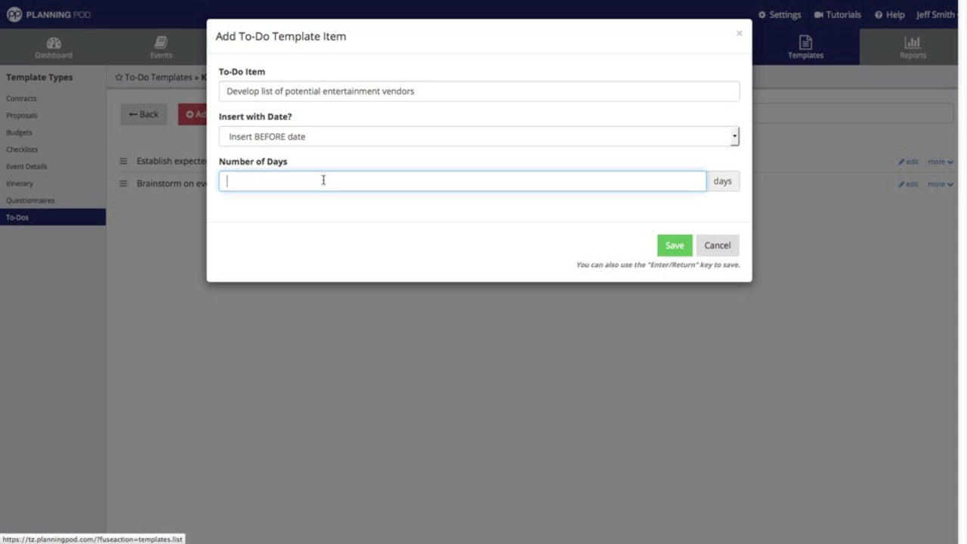
{"action": "type", "text": "75"}
{"action": "left_click", "coordinate": [676, 247]}
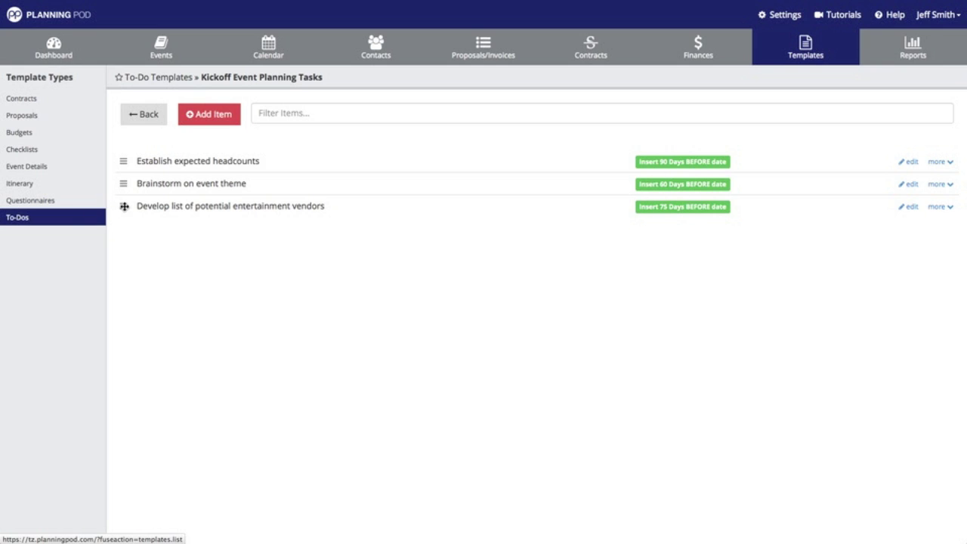
{"action": "left_click_drag", "start_coordinate": [124, 206], "coordinate": [127, 185]}
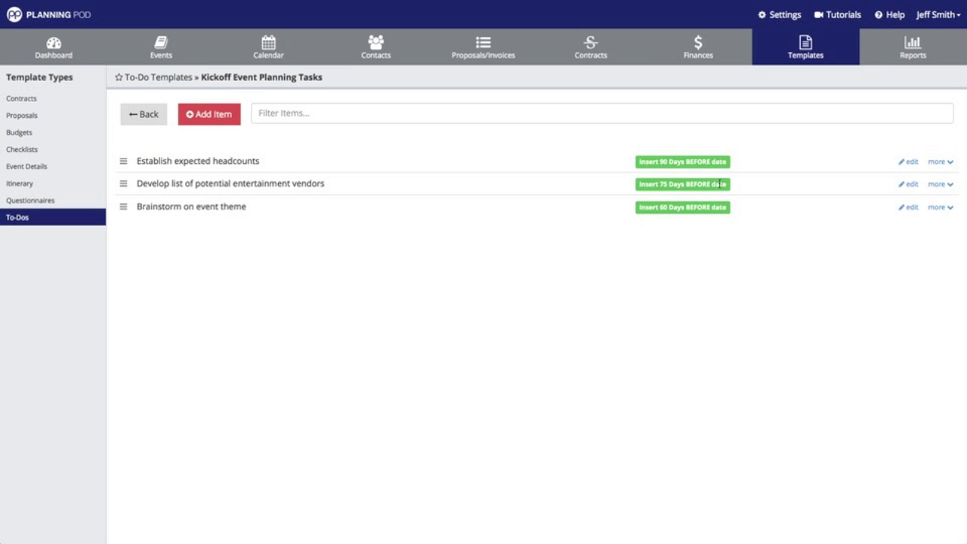
Step: Import the Kickoff Event Planning Tasks template into the to-dos of the Thompson-Evans Open House event
{"action": "left_click", "coordinate": [148, 121]}
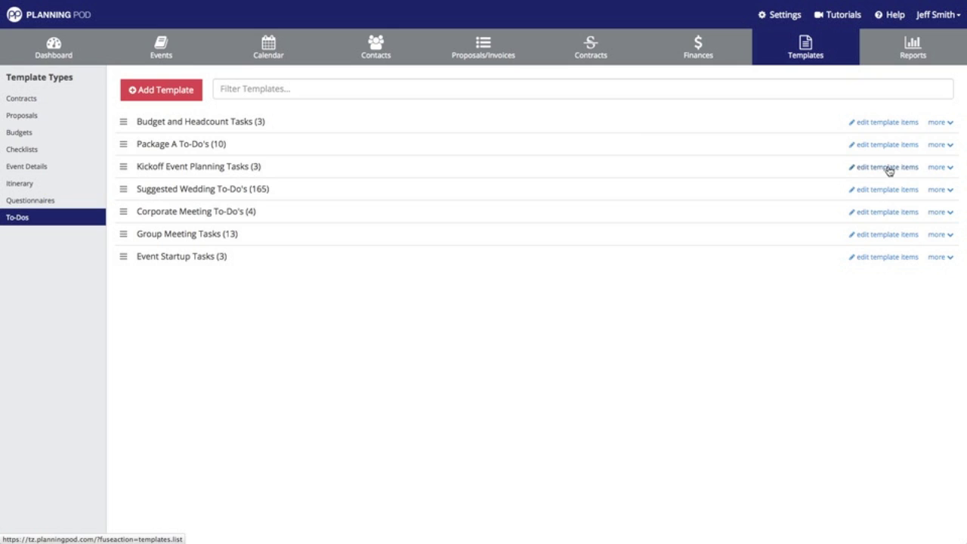
{"action": "left_click", "coordinate": [165, 56]}
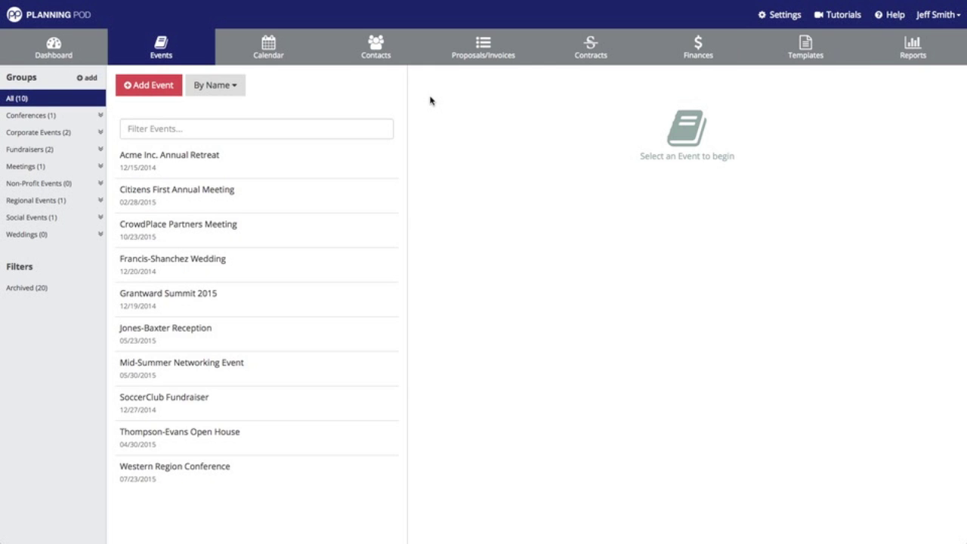
{"action": "left_click", "coordinate": [188, 432]}
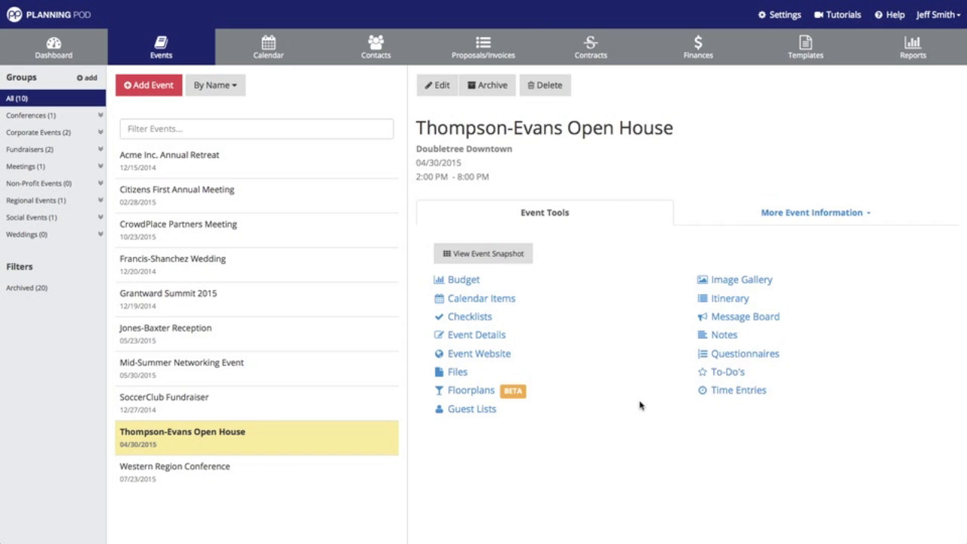
{"action": "left_click", "coordinate": [727, 373]}
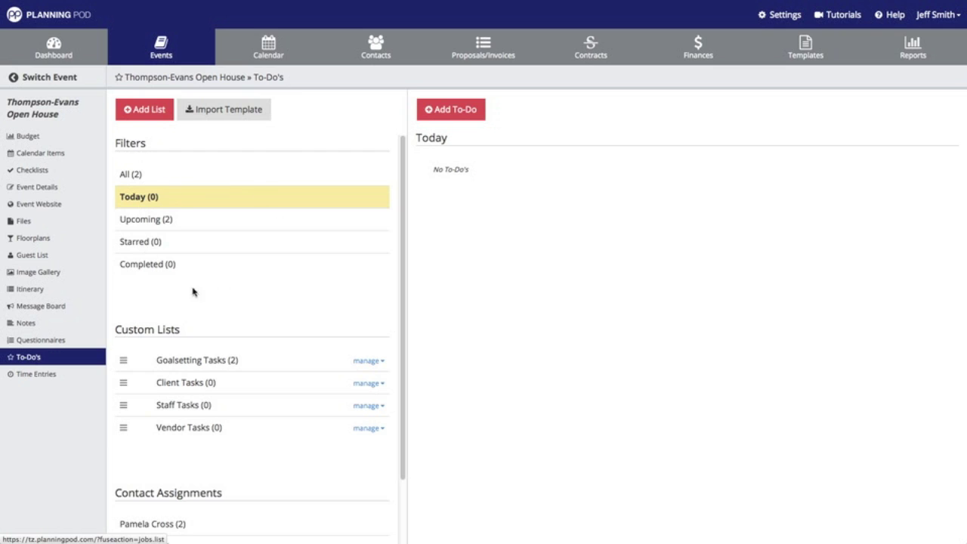
{"action": "left_click", "coordinate": [234, 114]}
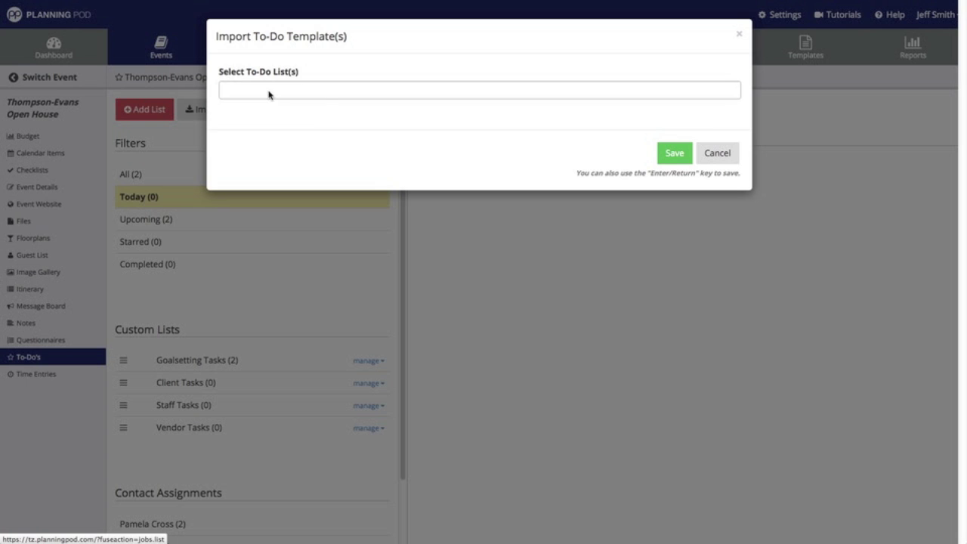
{"action": "left_click", "coordinate": [269, 92]}
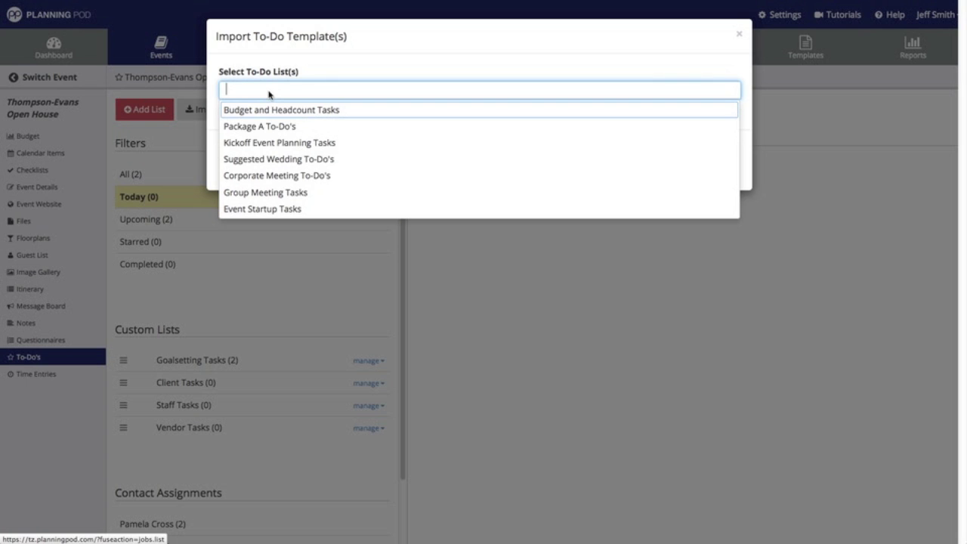
{"action": "left_click", "coordinate": [268, 143]}
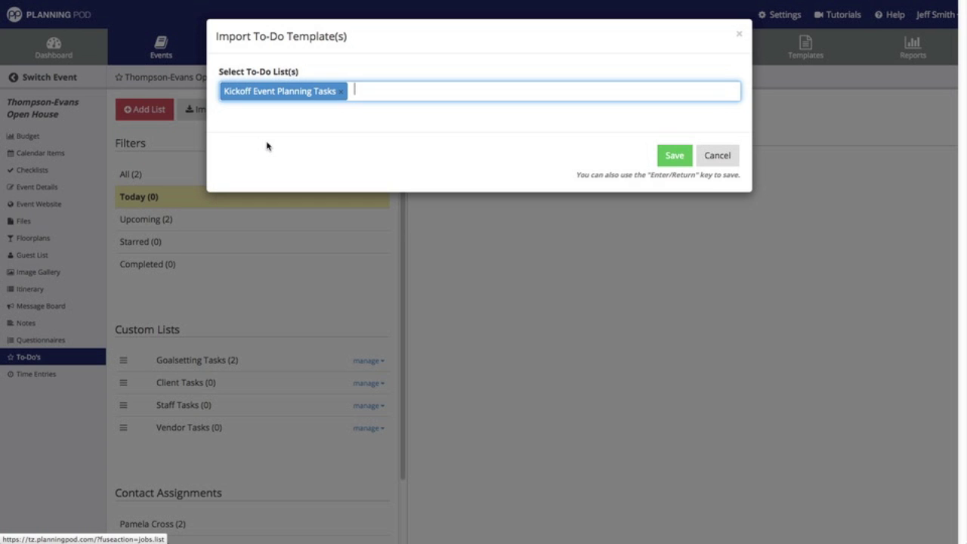
{"action": "left_click", "coordinate": [676, 161]}
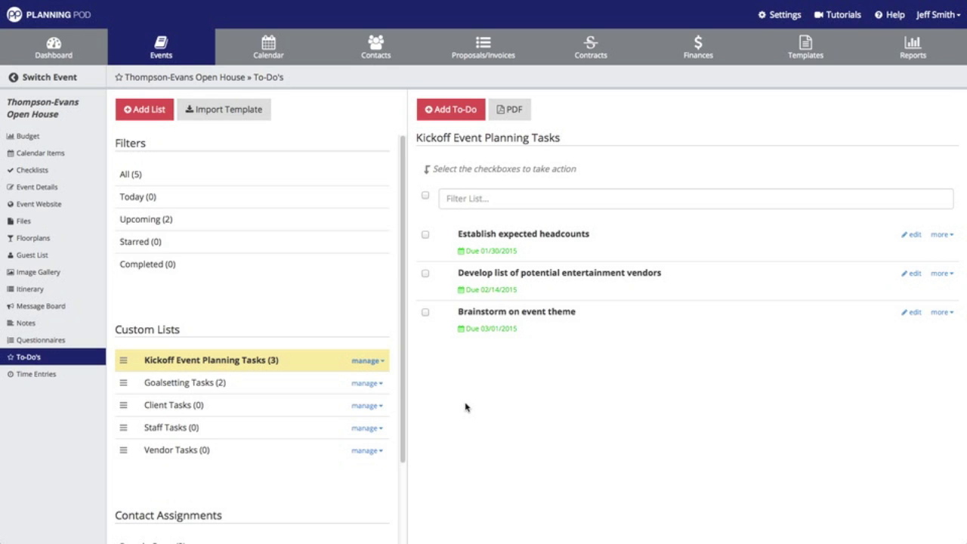
Step: Assign two contacts to all three to-dos in the Kickoff Event Planning Tasks list
{"action": "left_click", "coordinate": [424, 197]}
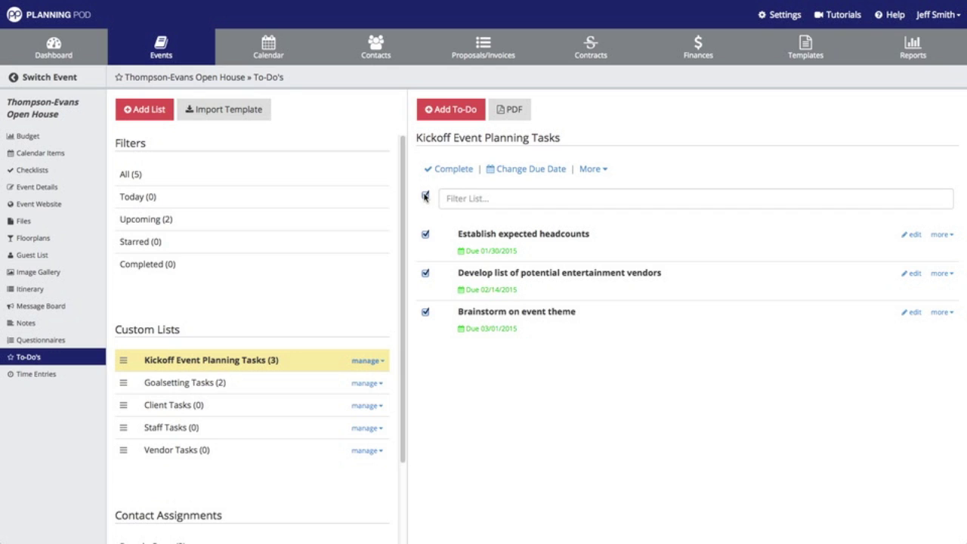
{"action": "left_click", "coordinate": [593, 169]}
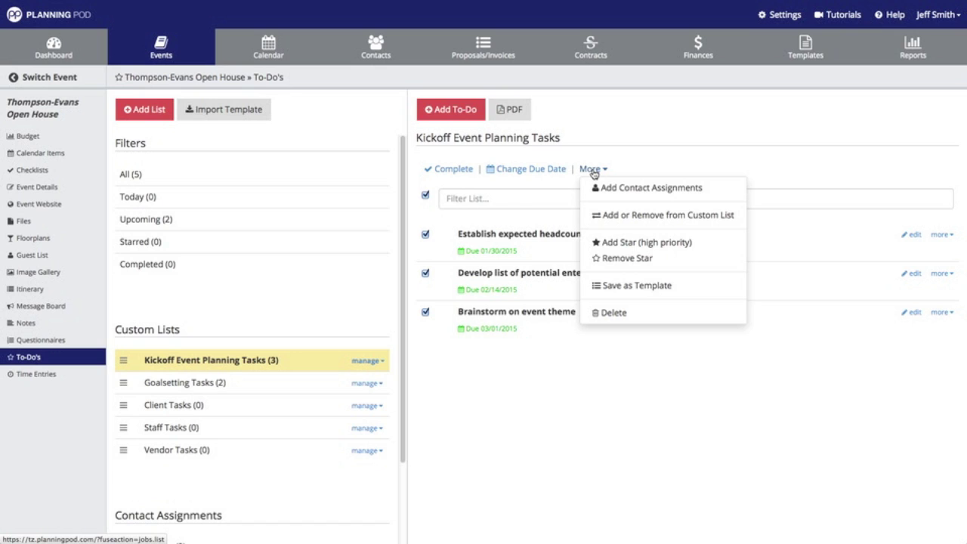
{"action": "left_click", "coordinate": [641, 193]}
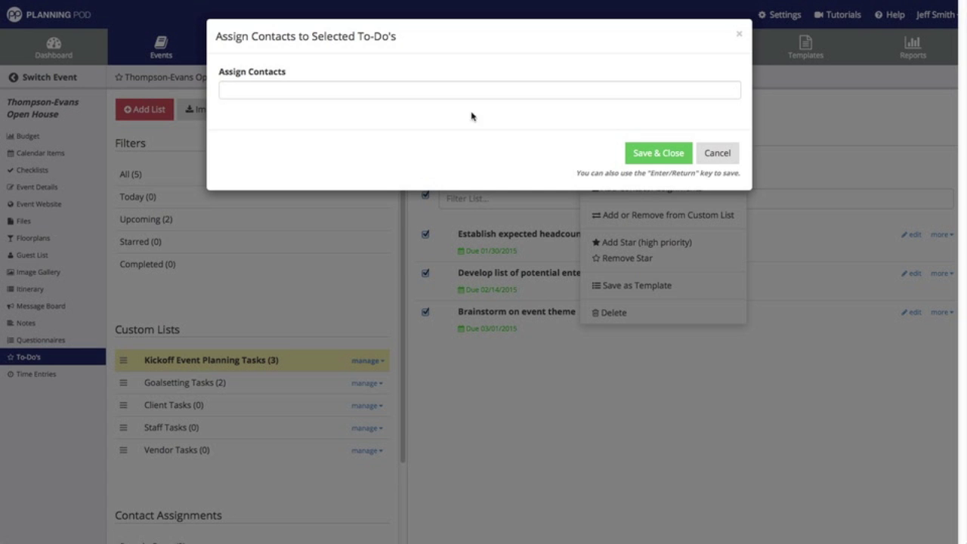
{"action": "left_click", "coordinate": [474, 92]}
{"action": "left_click", "coordinate": [309, 144]}
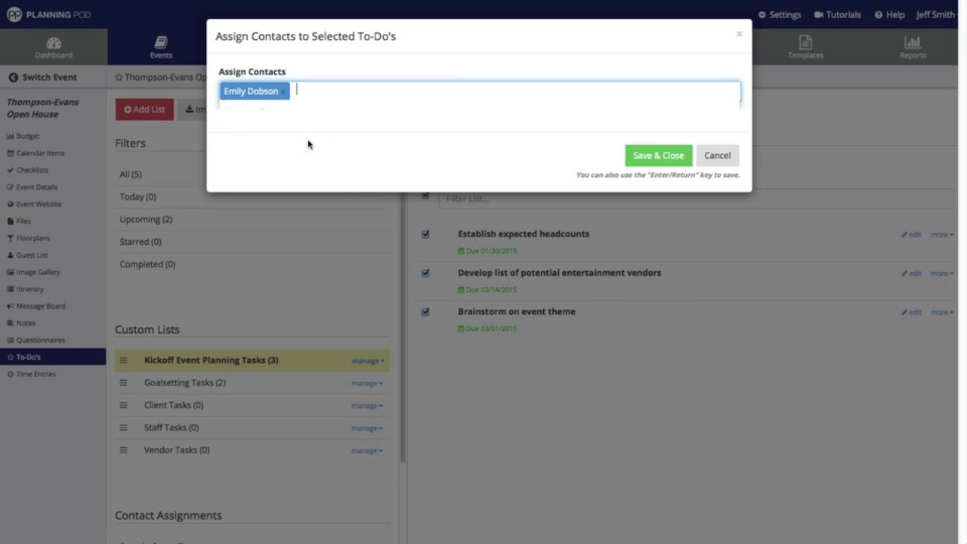
{"action": "left_click", "coordinate": [366, 92]}
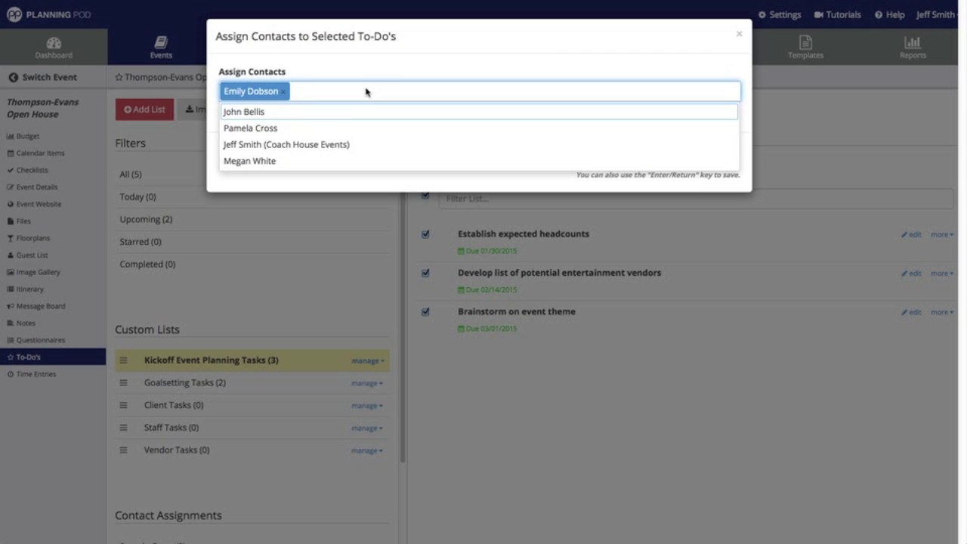
{"action": "left_click", "coordinate": [287, 161]}
{"action": "left_click", "coordinate": [682, 157]}
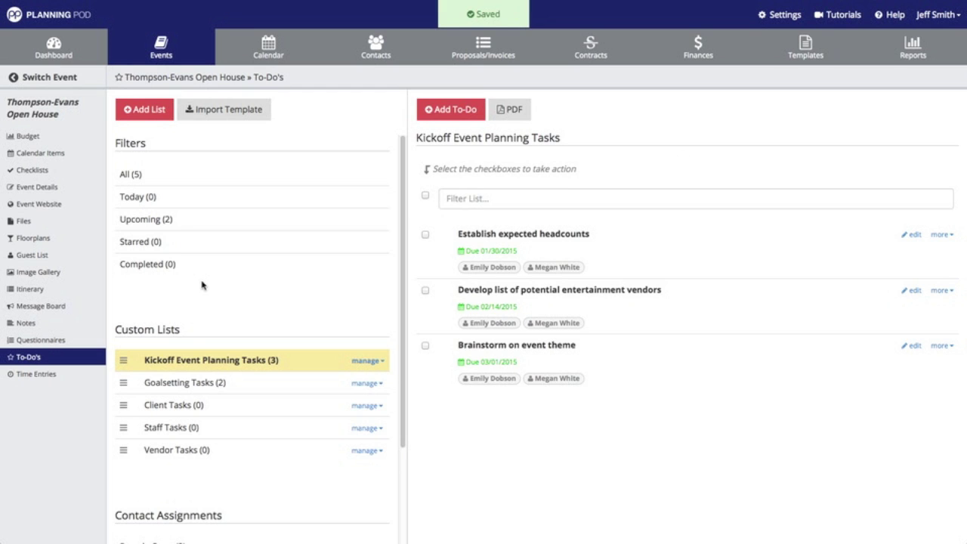
Step: View the to-dos assigned to each of the two newly assigned contacts
{"action": "scroll", "coordinate": [202, 285], "scroll_direction": "down", "scroll_amount": 3}
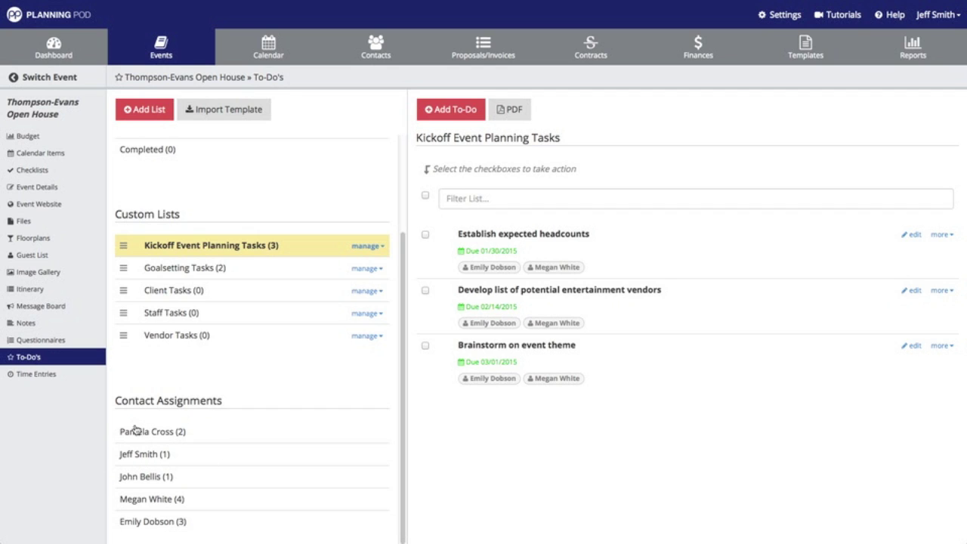
{"action": "left_click", "coordinate": [155, 523]}
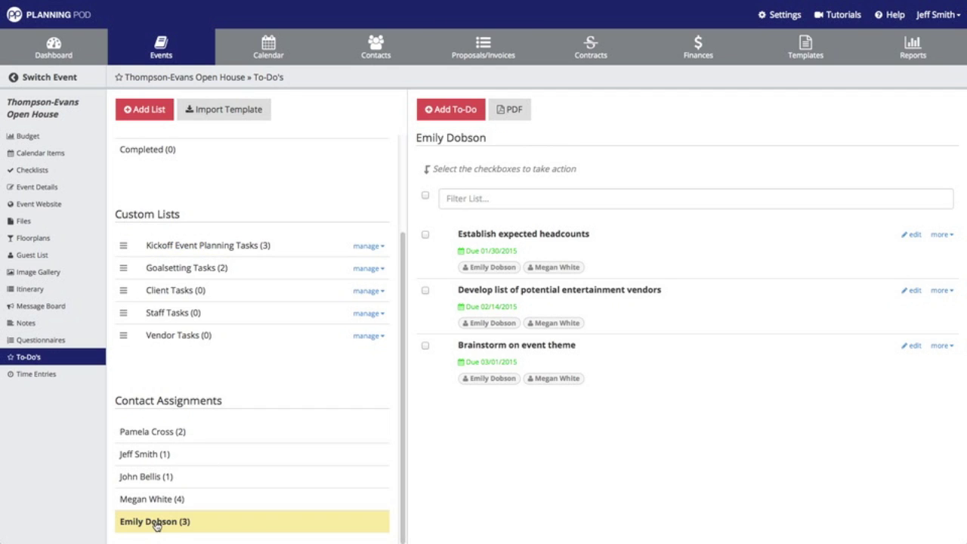
{"action": "left_click", "coordinate": [160, 502]}
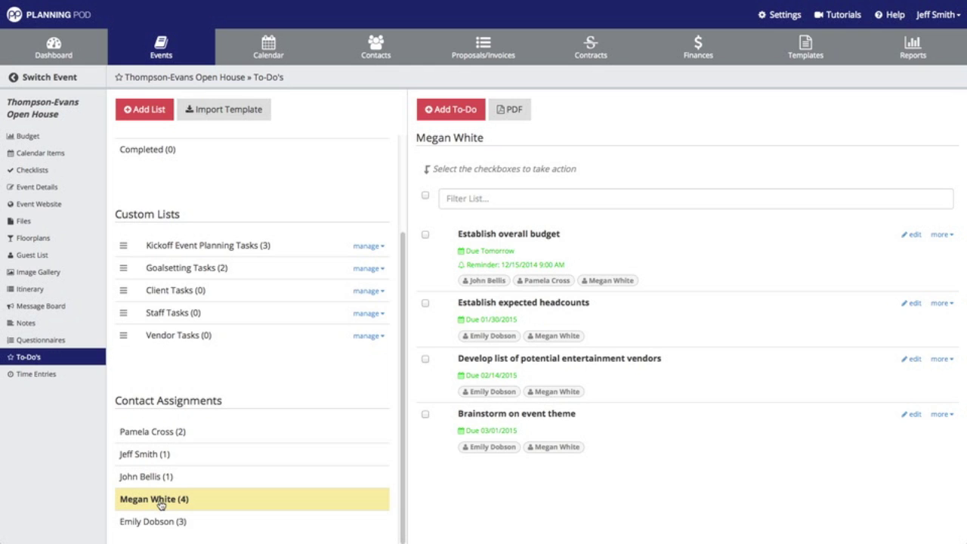
{"action": "scroll", "coordinate": [256, 467], "scroll_direction": "up", "scroll_amount": 3}
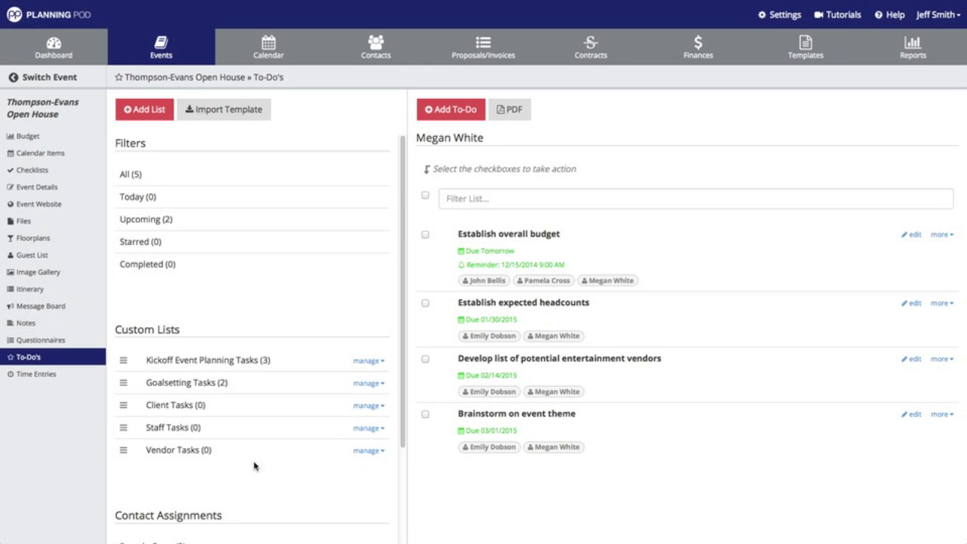
Step: From the full to-do list, set the due date of "Set overall event goals" and "Establish expected headcounts" to 12/16/2014
{"action": "left_click", "coordinate": [139, 175]}
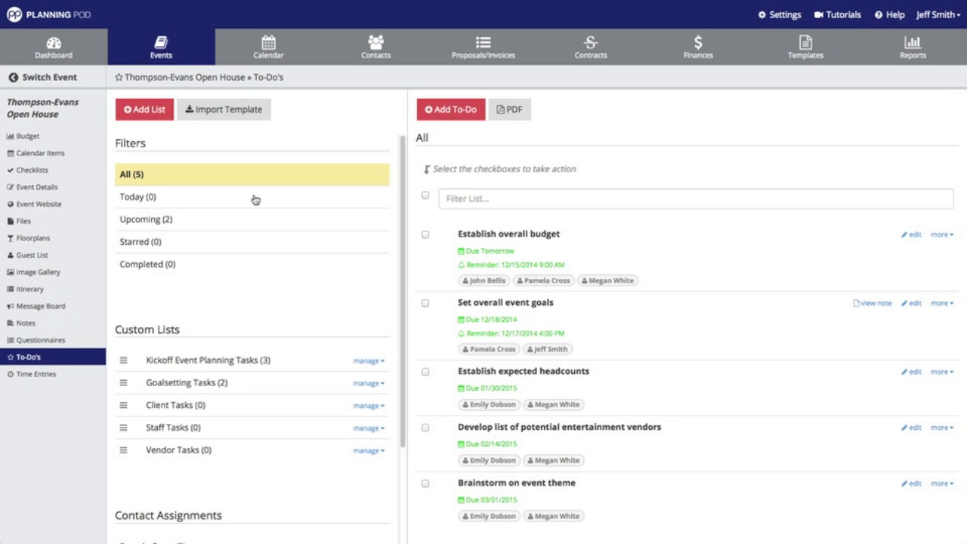
{"action": "left_click", "coordinate": [424, 303]}
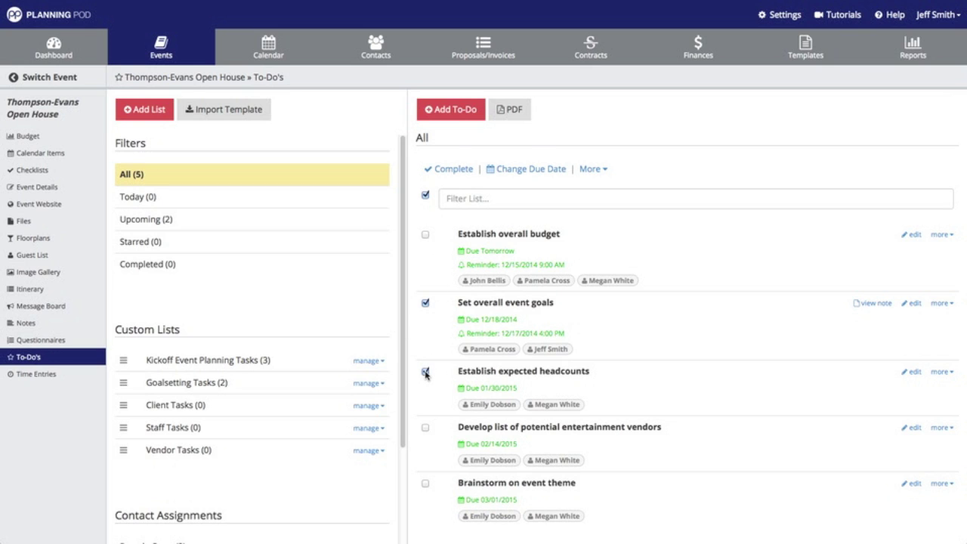
{"action": "left_click", "coordinate": [530, 168]}
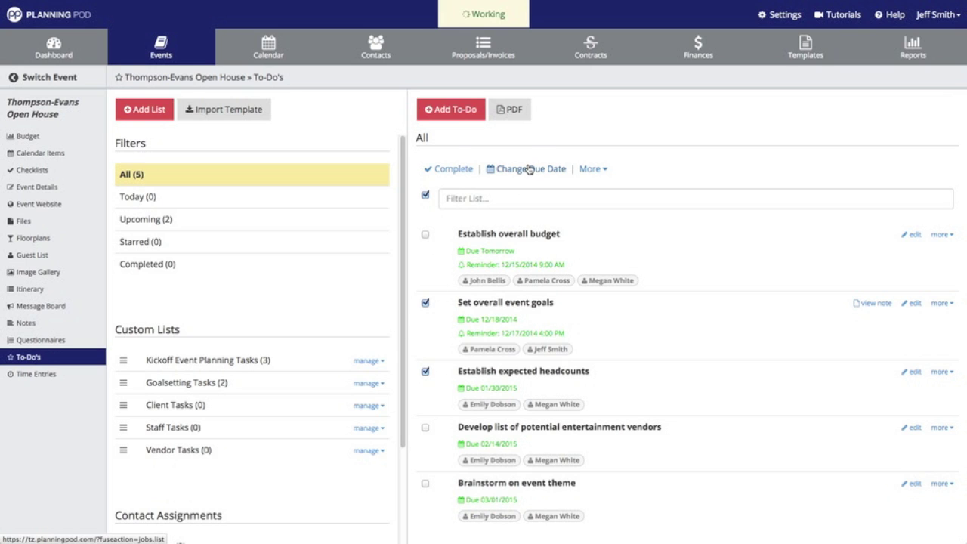
{"action": "left_click", "coordinate": [732, 92]}
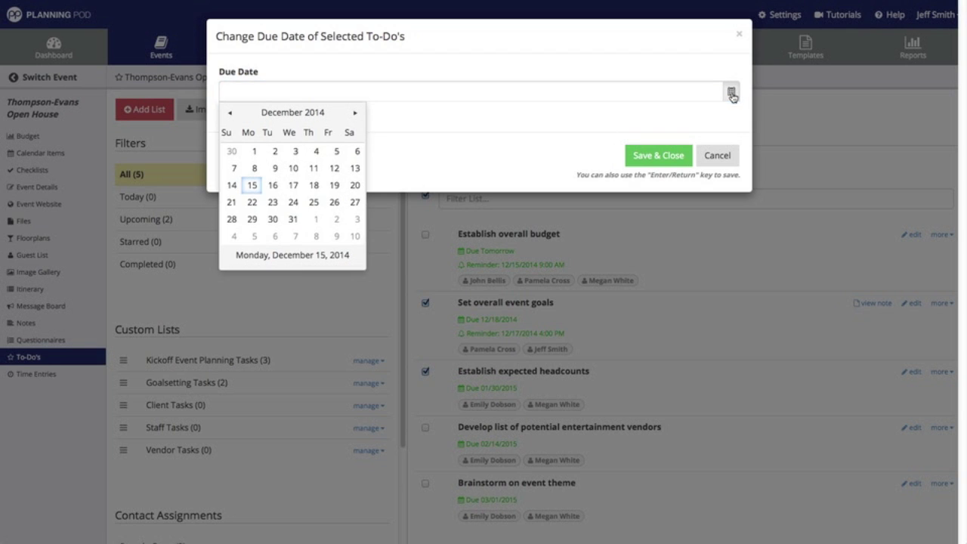
{"action": "left_click", "coordinate": [272, 187]}
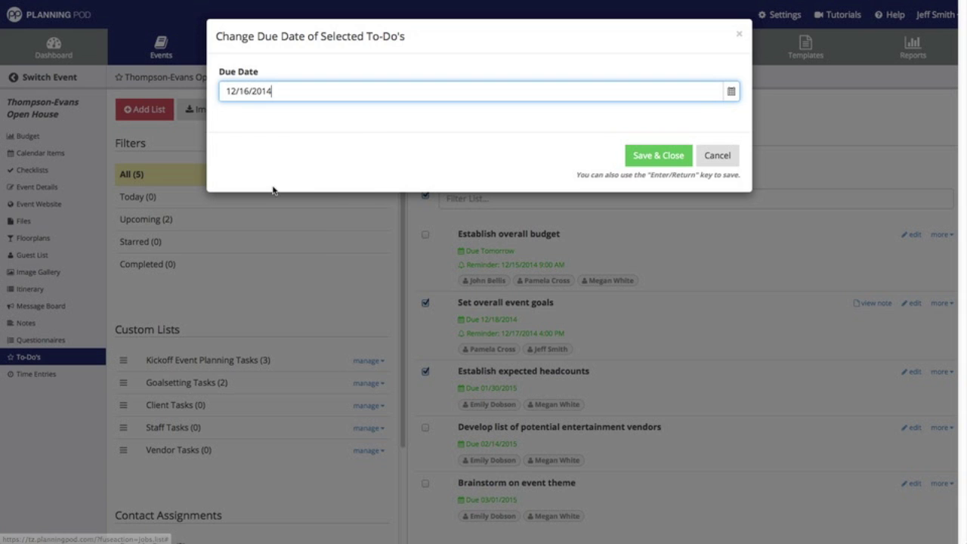
{"action": "left_click", "coordinate": [660, 156]}
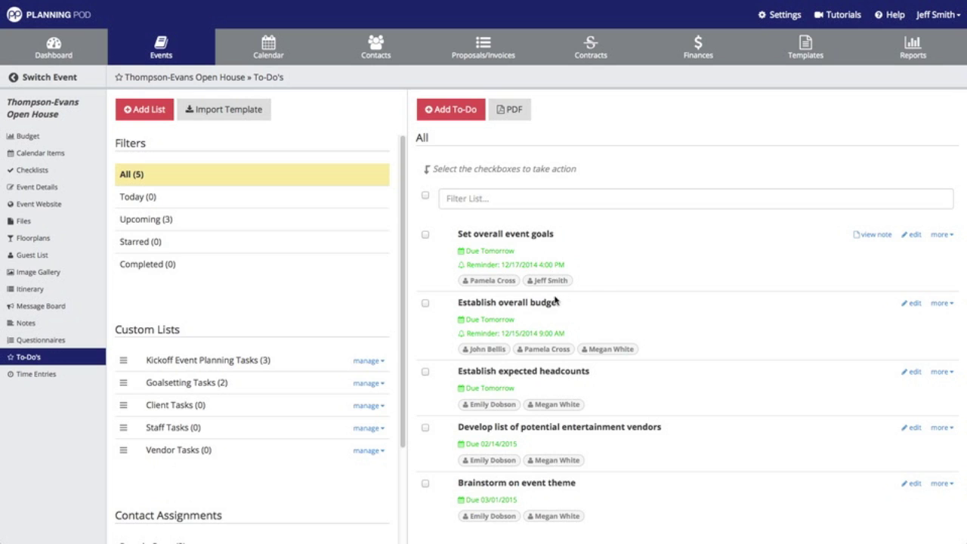
Step: Add a high-priority star to "Establish expected headcounts" and "Develop list of potential entertainment vendors"
{"action": "left_click", "coordinate": [425, 428]}
{"action": "left_click", "coordinate": [426, 372]}
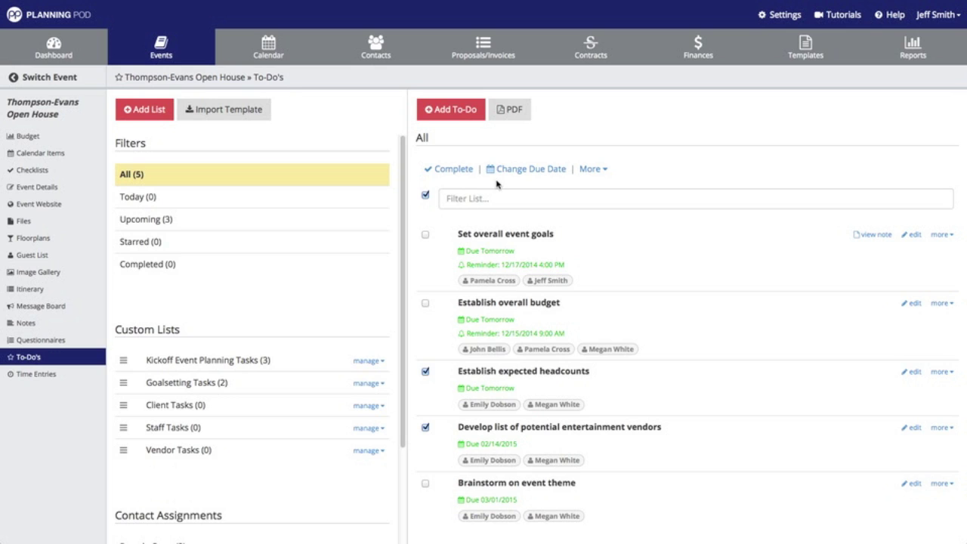
{"action": "left_click", "coordinate": [606, 171]}
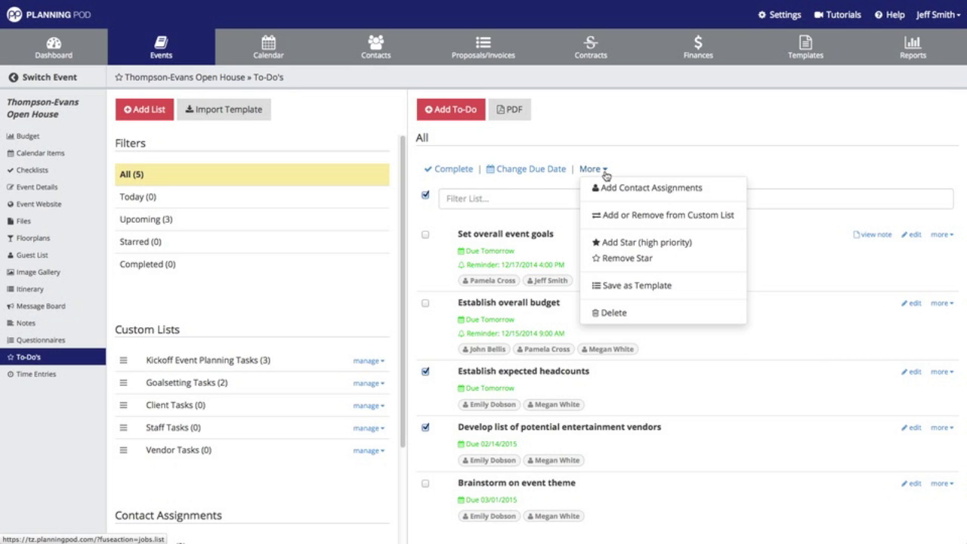
{"action": "left_click", "coordinate": [627, 243]}
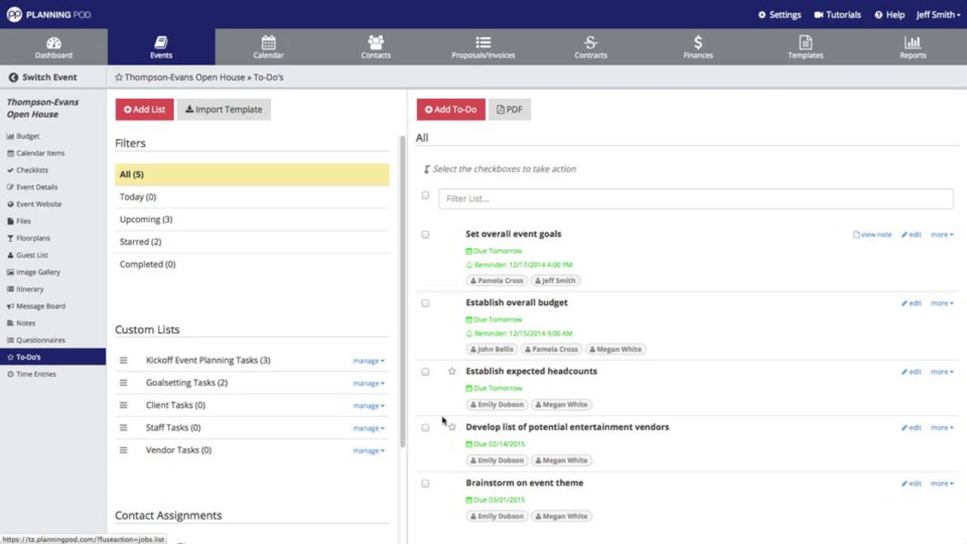
Step: Mark "Establish overall budget" and "Establish expected headcounts" as complete, and check them among the completed to-dos
{"action": "left_click", "coordinate": [426, 370]}
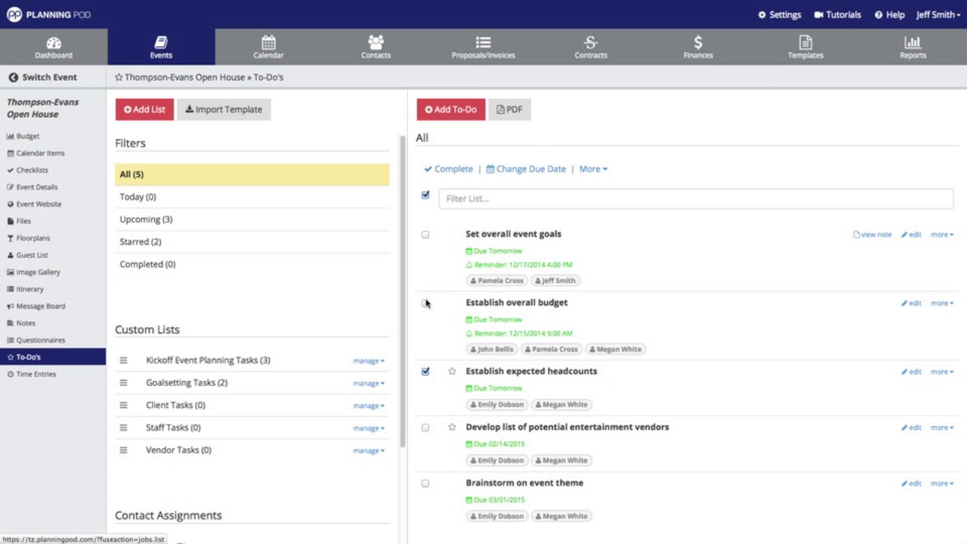
{"action": "left_click", "coordinate": [594, 169]}
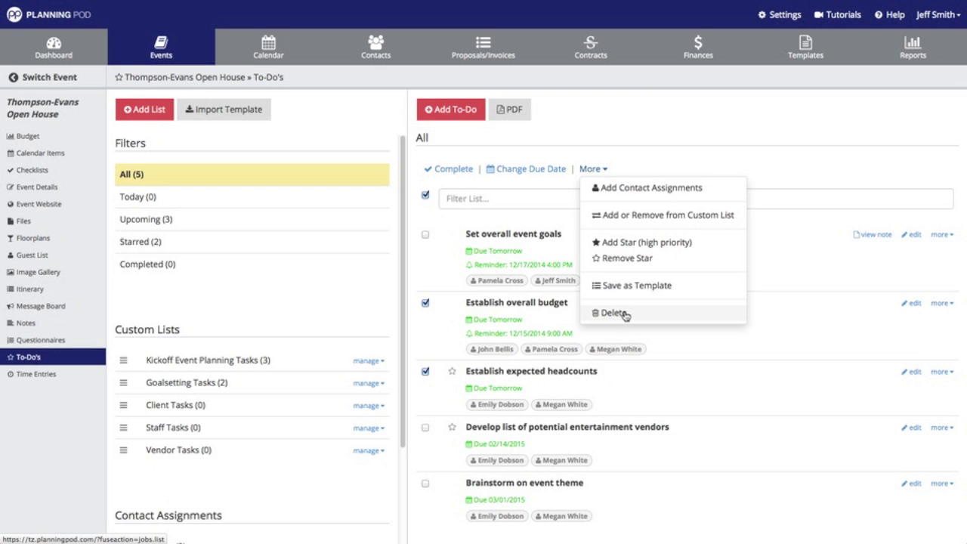
{"action": "left_click", "coordinate": [718, 168]}
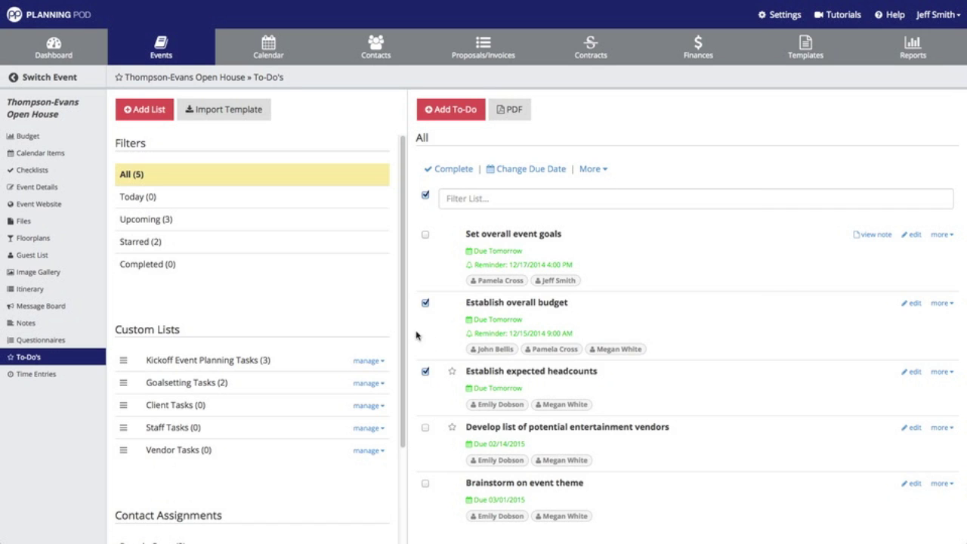
{"action": "left_click", "coordinate": [461, 170]}
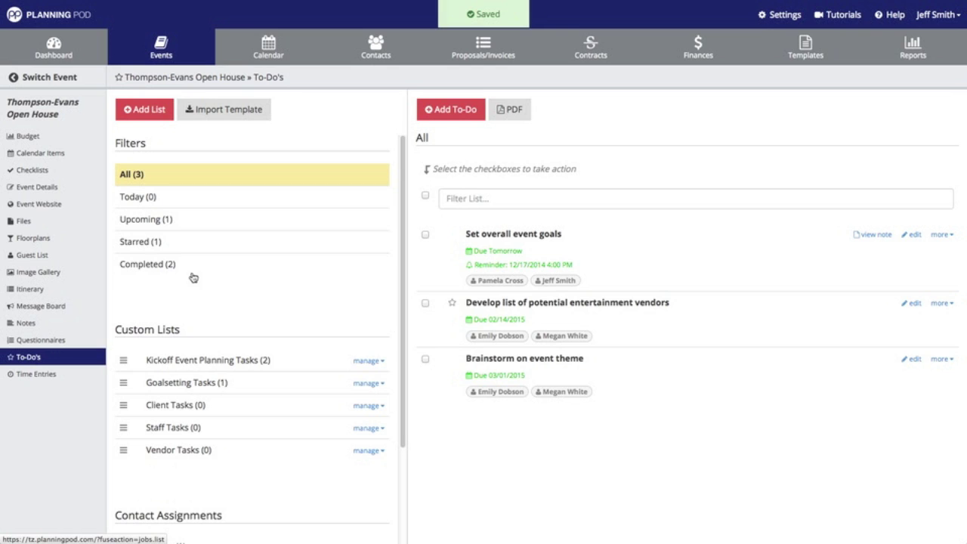
{"action": "left_click", "coordinate": [136, 264]}
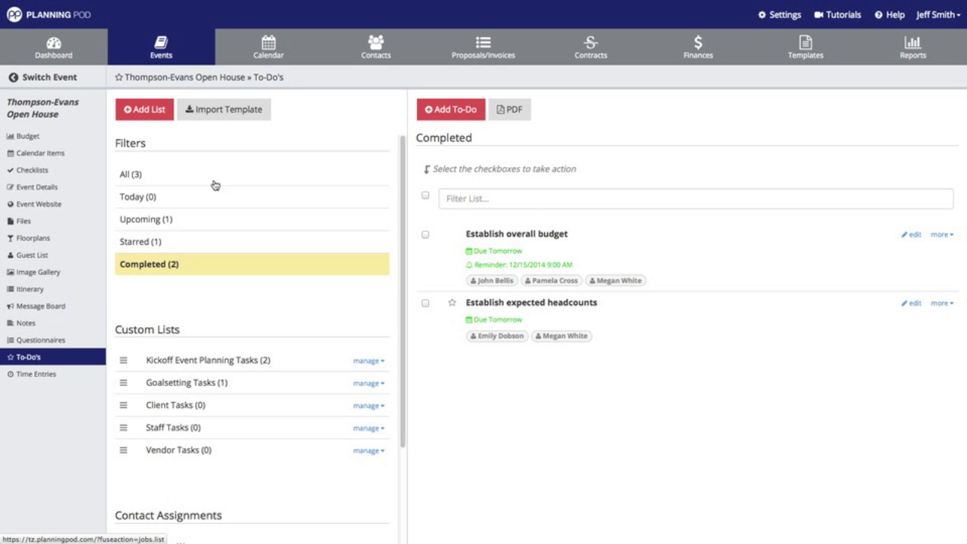
{"action": "left_click", "coordinate": [173, 179]}
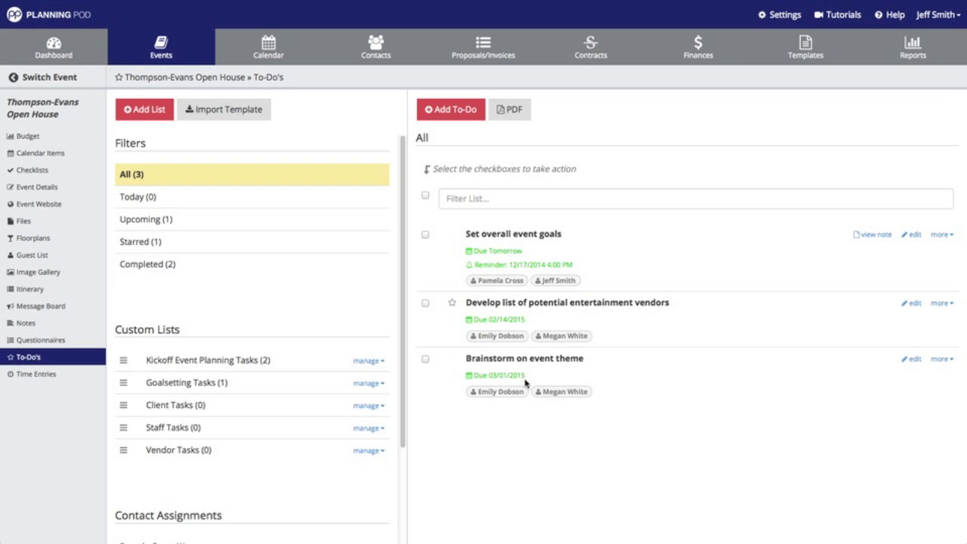
Step: Review the dashboard's upcoming to-dos for the next 30 days
{"action": "left_click", "coordinate": [54, 46]}
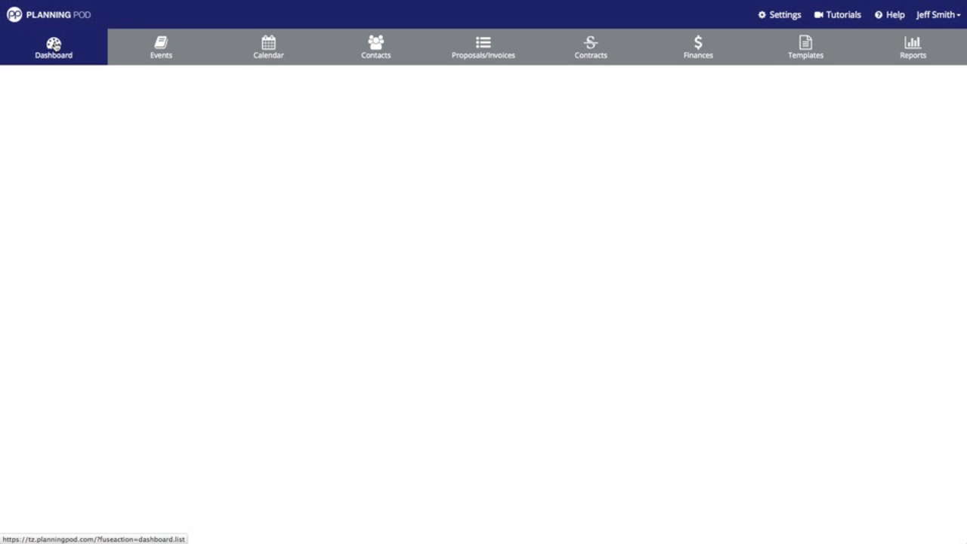
{"action": "left_click", "coordinate": [133, 113]}
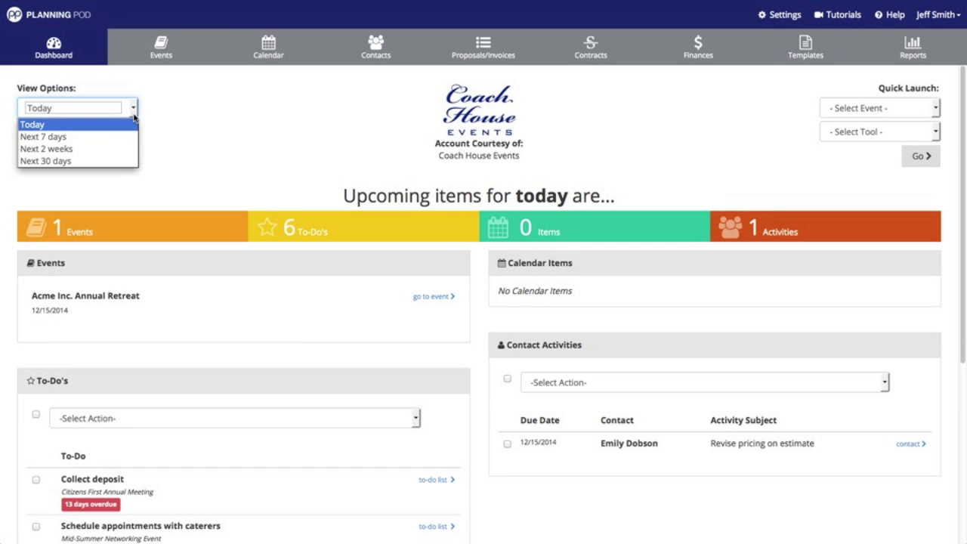
{"action": "left_click", "coordinate": [112, 160]}
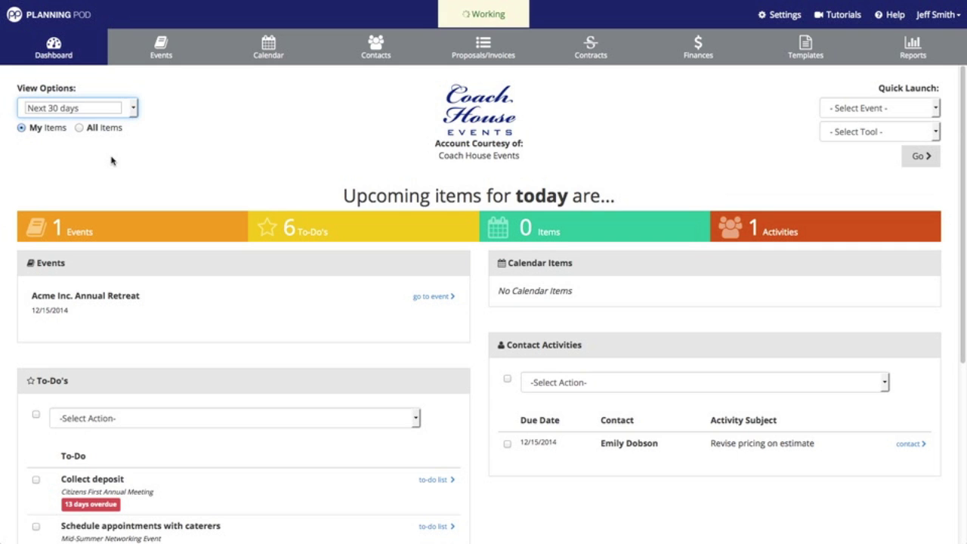
{"action": "scroll", "coordinate": [126, 169], "scroll_direction": "down", "scroll_amount": 10}
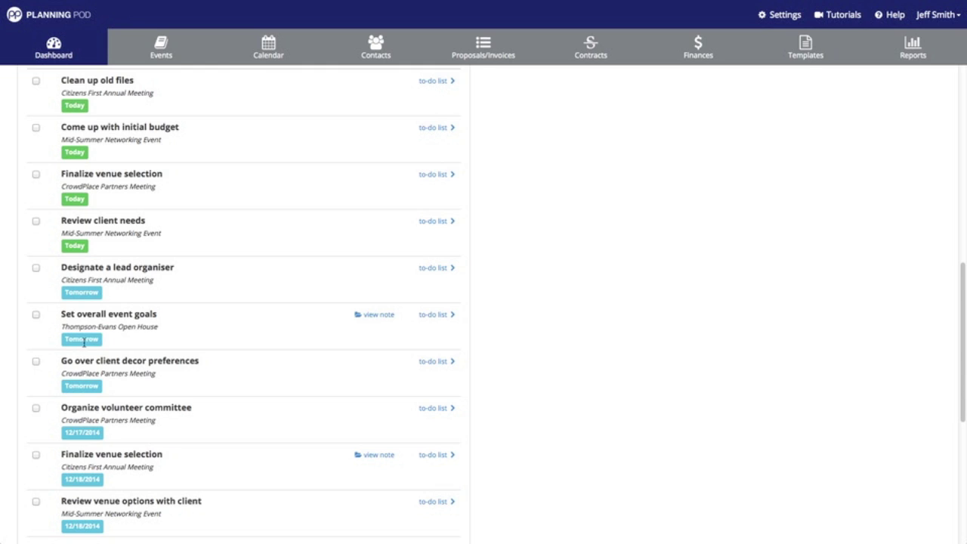
Step: View the note on "Set overall event goals", then open its event's to-do list and show all to-dos
{"action": "left_click", "coordinate": [372, 318]}
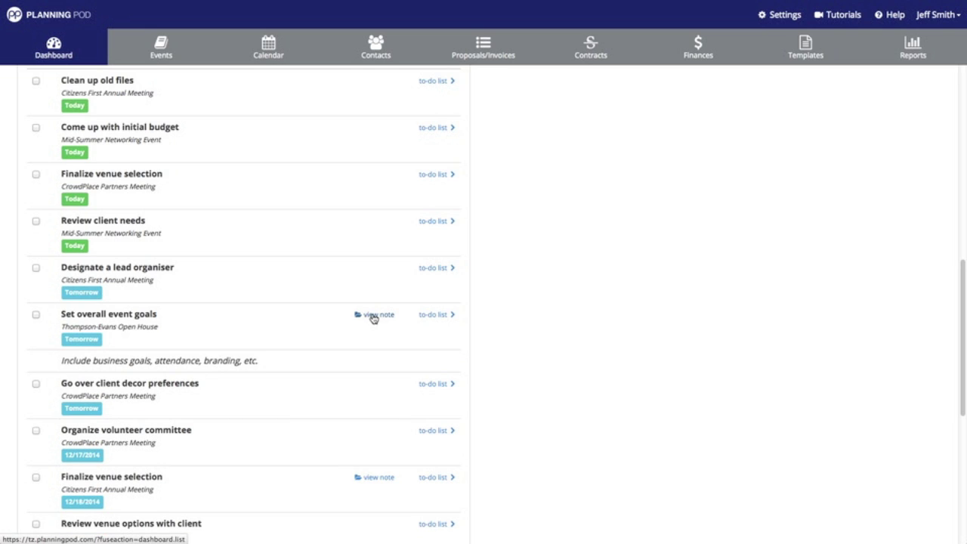
{"action": "left_click", "coordinate": [446, 316]}
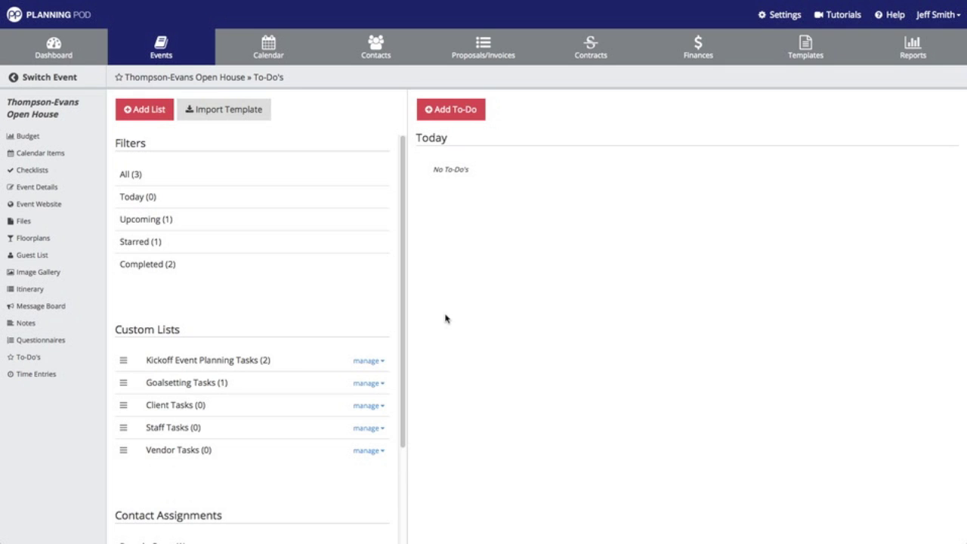
{"action": "left_click", "coordinate": [163, 176]}
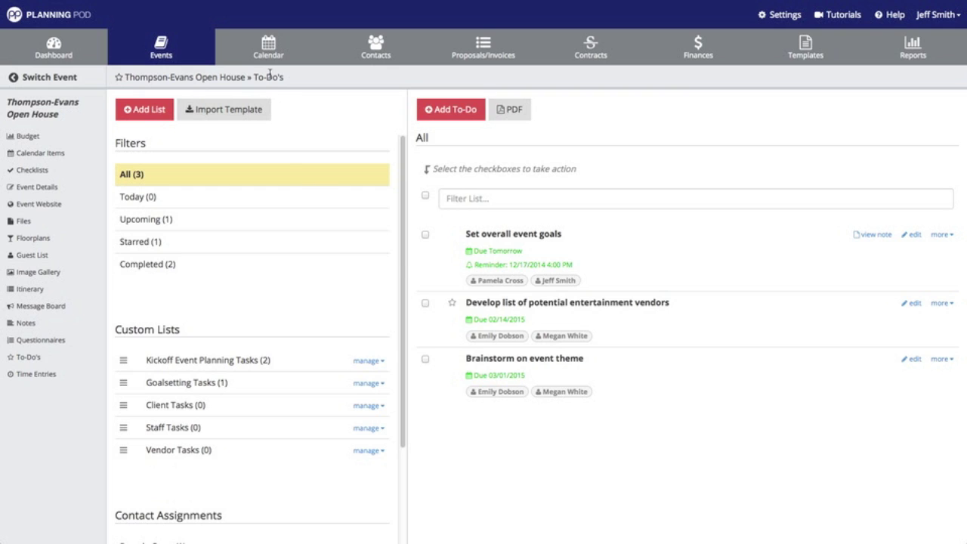
Step: View the details of the "Set overall event goals" to-do on the December 2014 calendar and close them
{"action": "left_click", "coordinate": [269, 47]}
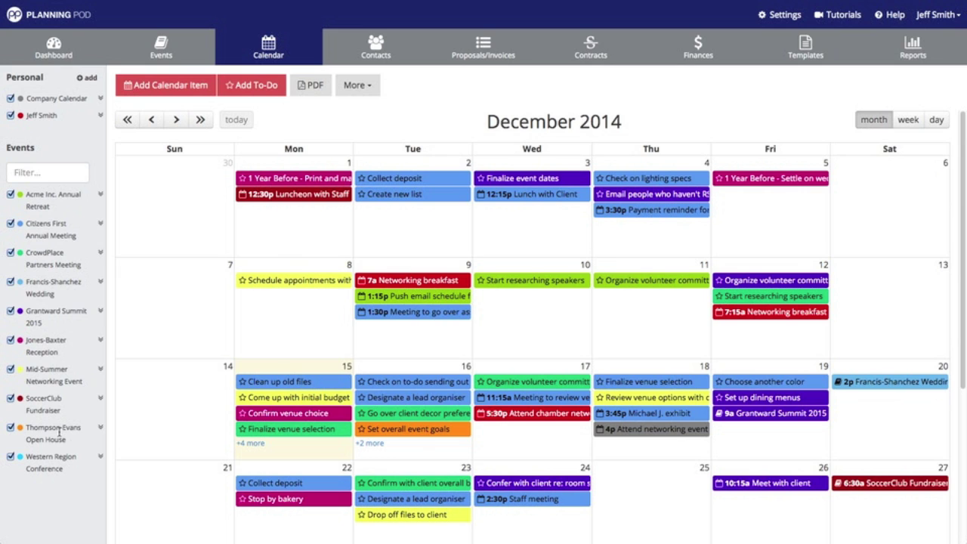
{"action": "left_click", "coordinate": [394, 431]}
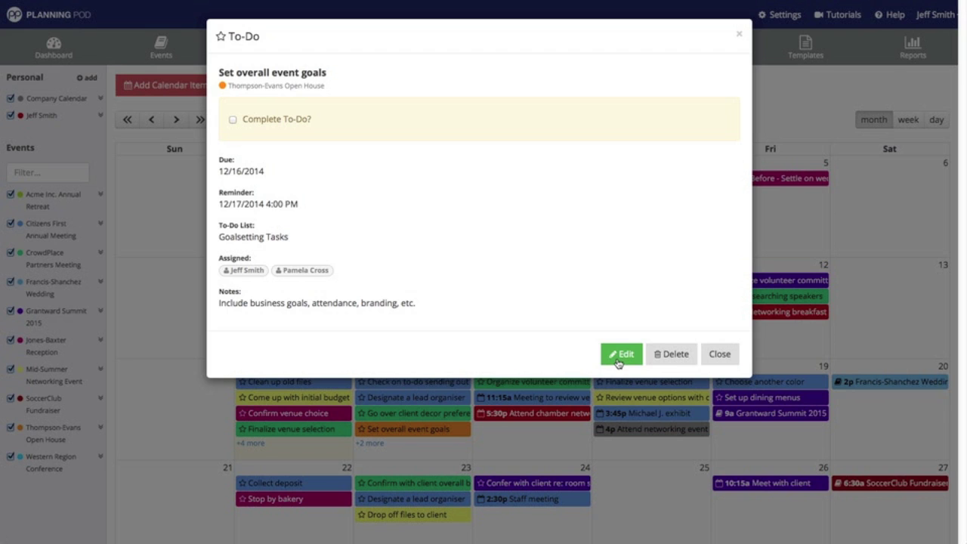
{"action": "left_click", "coordinate": [720, 354]}
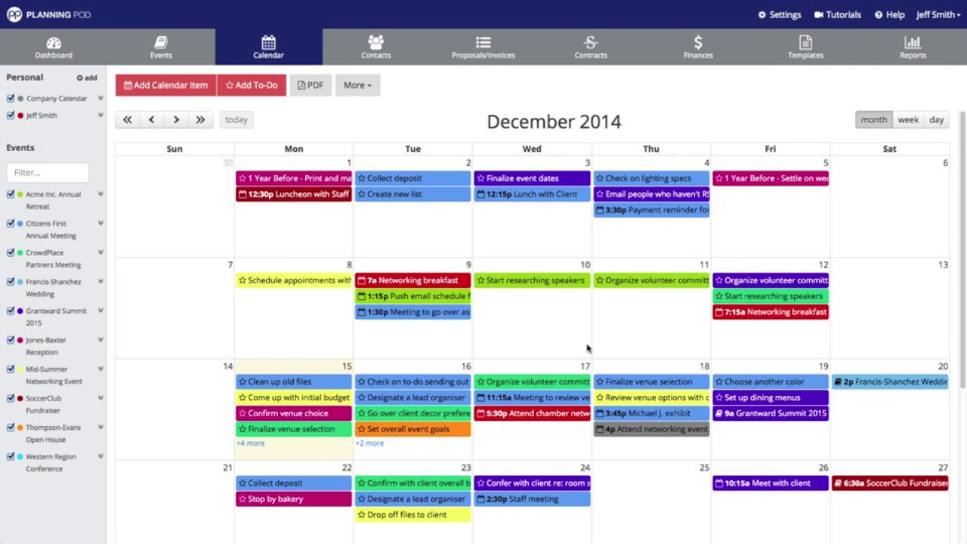
Step: From the calendar, start a to-do "Set up meeting with caterer" due 12/16/2014 for the Thompson-Evans Open House event
{"action": "left_click", "coordinate": [260, 92]}
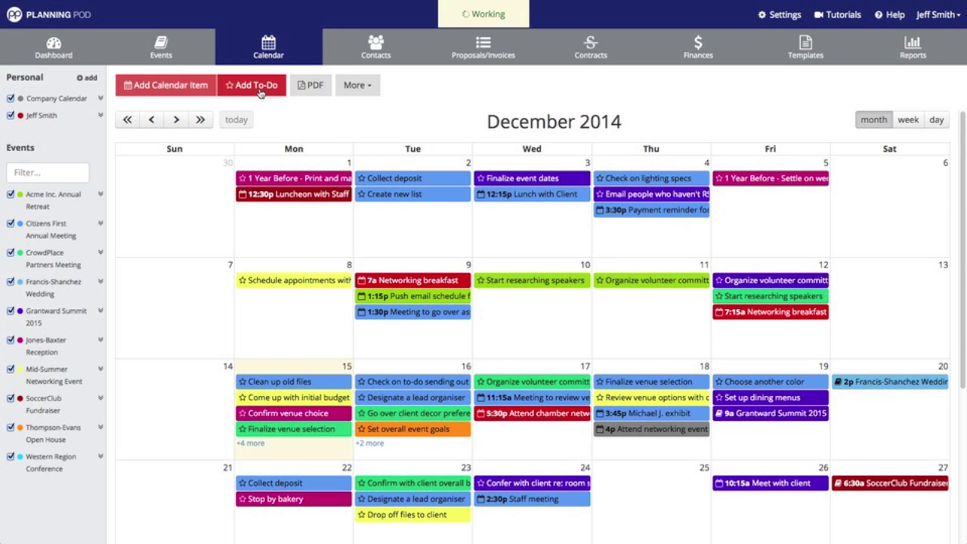
{"action": "left_click", "coordinate": [228, 127]}
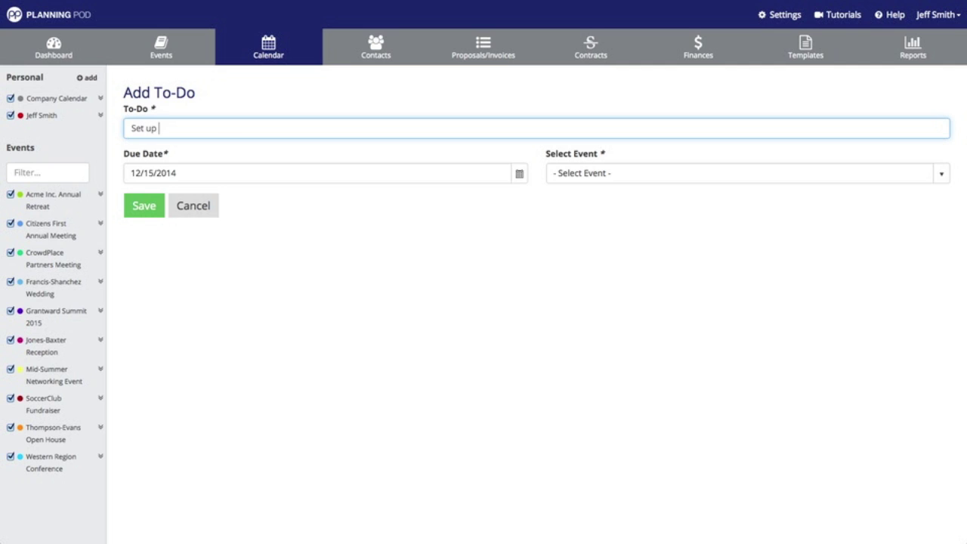
{"action": "type", "text": "Set up meeting with caterer"}
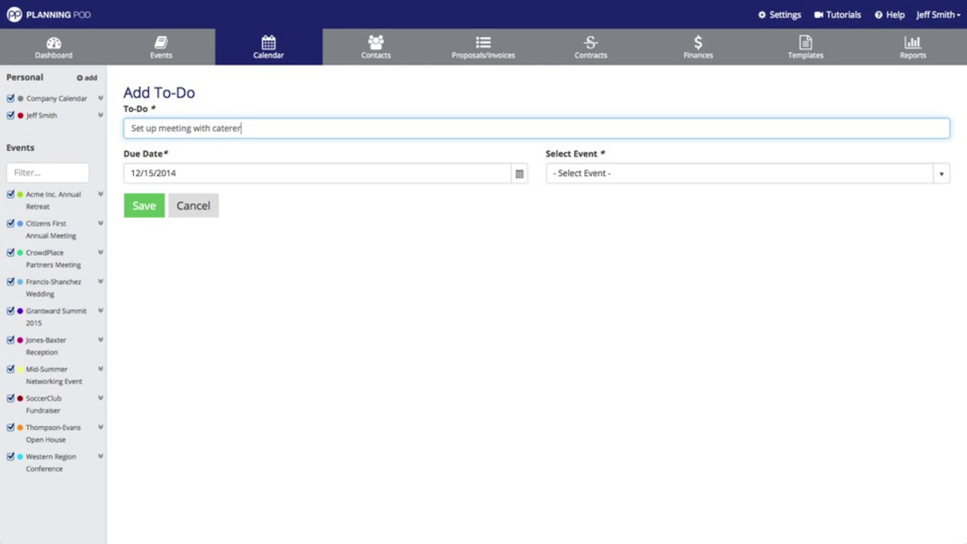
{"action": "left_click", "coordinate": [519, 174]}
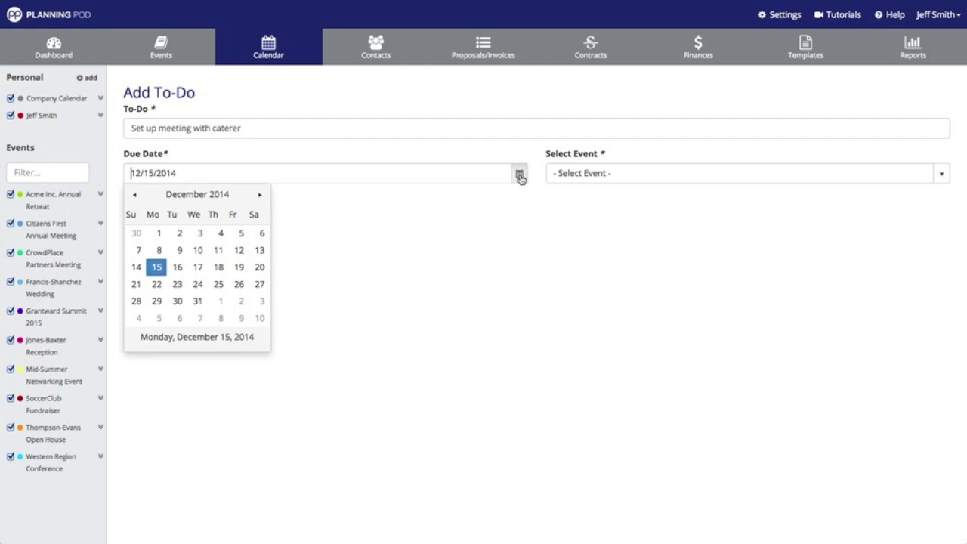
{"action": "left_click", "coordinate": [197, 267]}
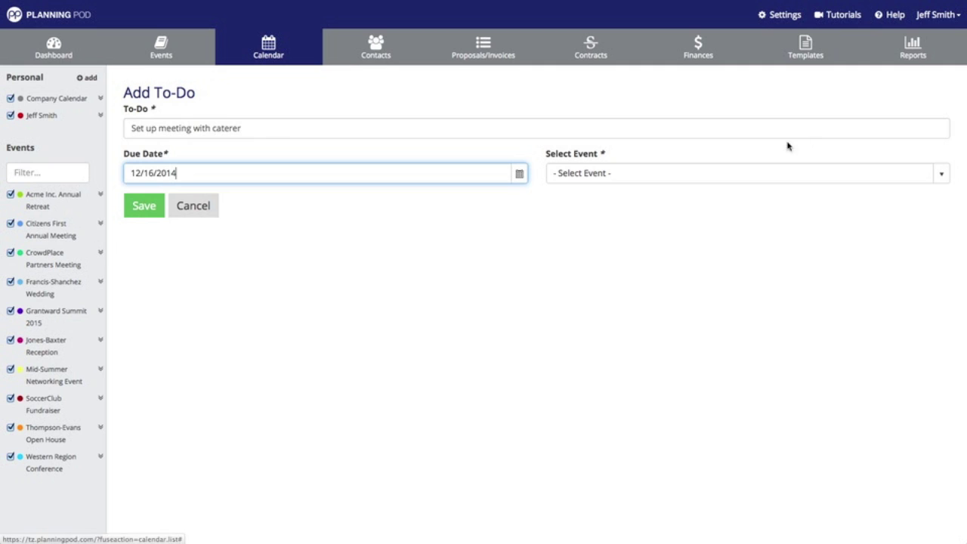
{"action": "left_click", "coordinate": [717, 173]}
{"action": "left_click", "coordinate": [941, 173]}
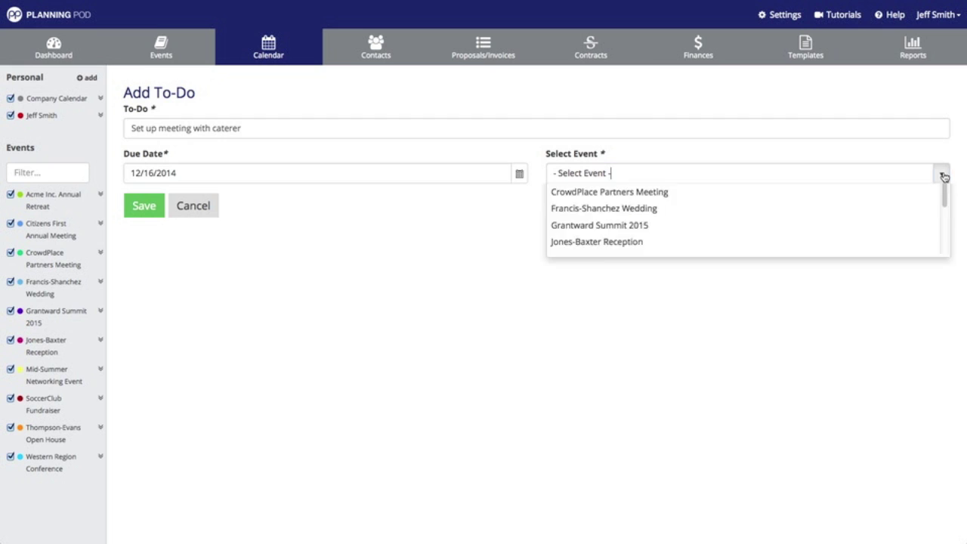
{"action": "scroll", "coordinate": [733, 225], "scroll_direction": "down", "scroll_amount": 2}
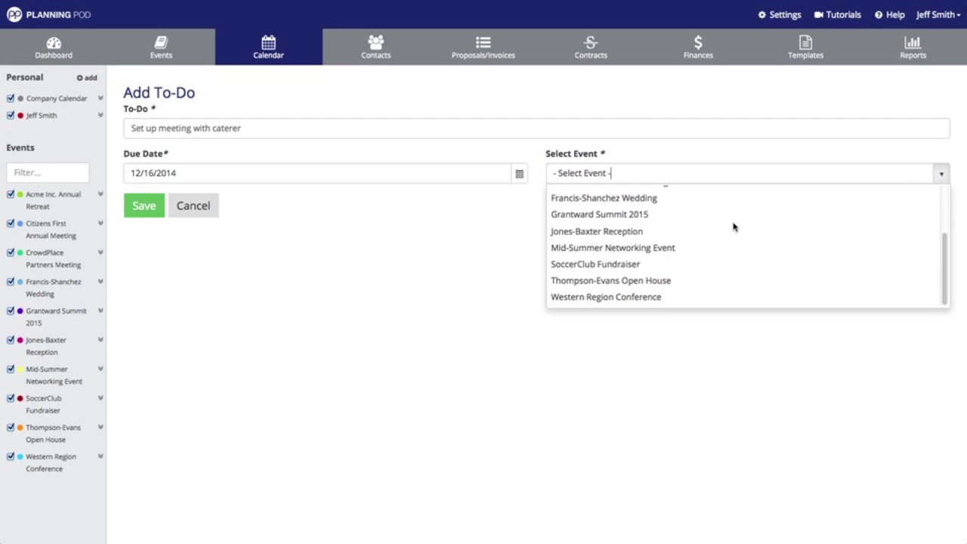
{"action": "left_click", "coordinate": [647, 281]}
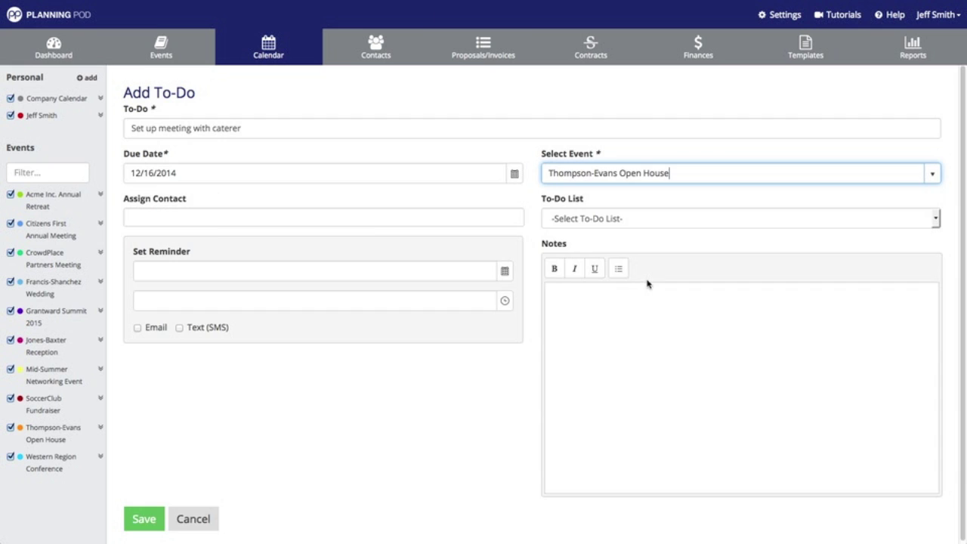
Step: Assign the caterer meeting to-do to the signed-in user and the fourth contact listed
{"action": "left_click", "coordinate": [189, 223]}
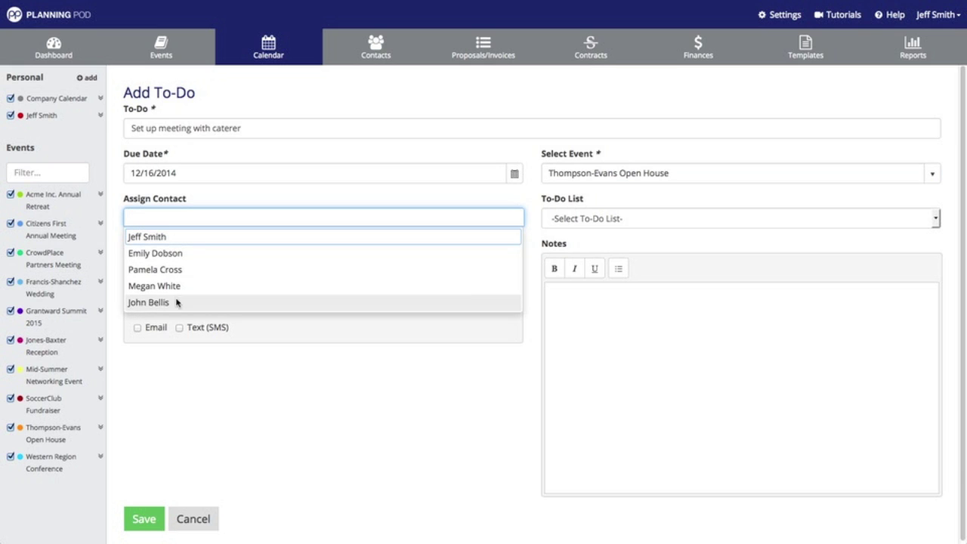
{"action": "left_click", "coordinate": [181, 238]}
{"action": "left_click", "coordinate": [195, 219]}
{"action": "left_click", "coordinate": [182, 271]}
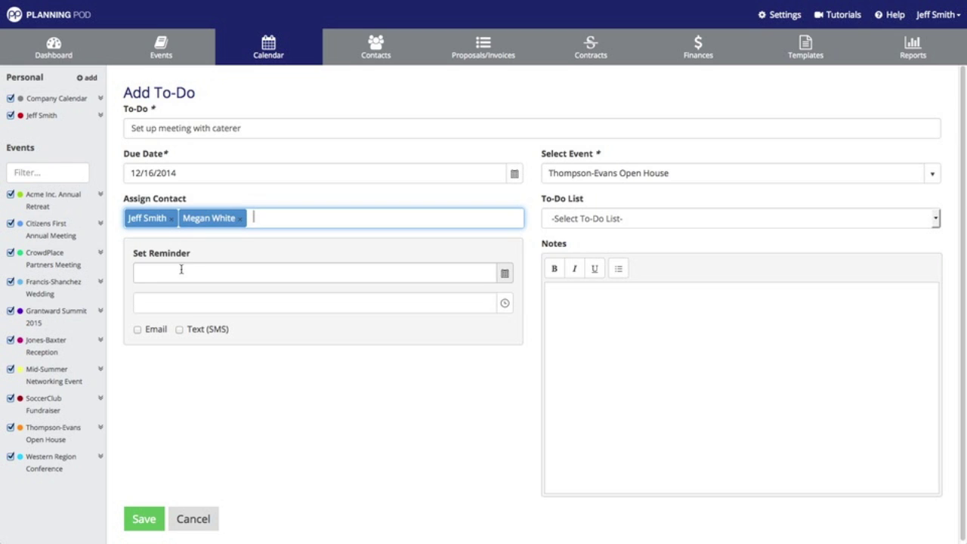
Step: Set an email reminder for the caterer meeting to-do on 12/15/2014 at 9:00 PM
{"action": "left_click", "coordinate": [505, 273]}
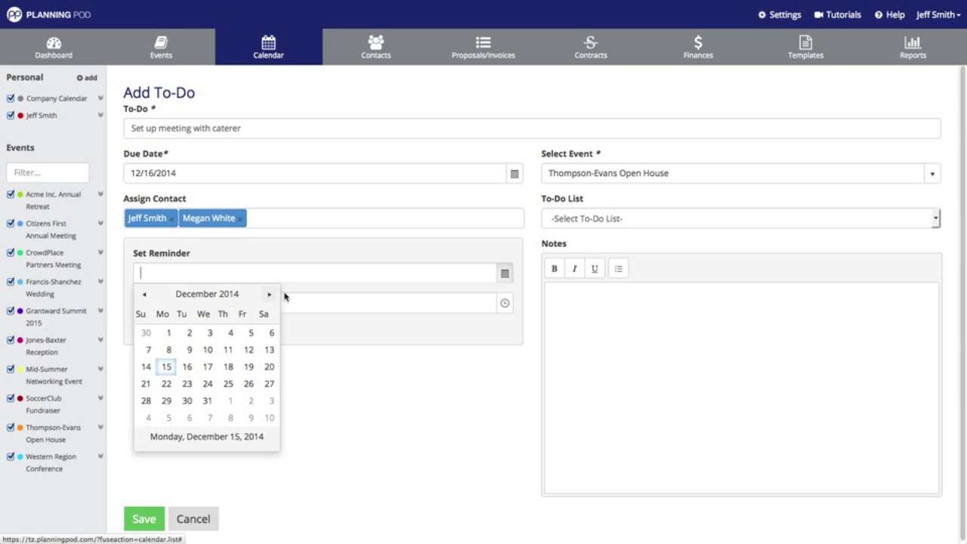
{"action": "left_click", "coordinate": [161, 368]}
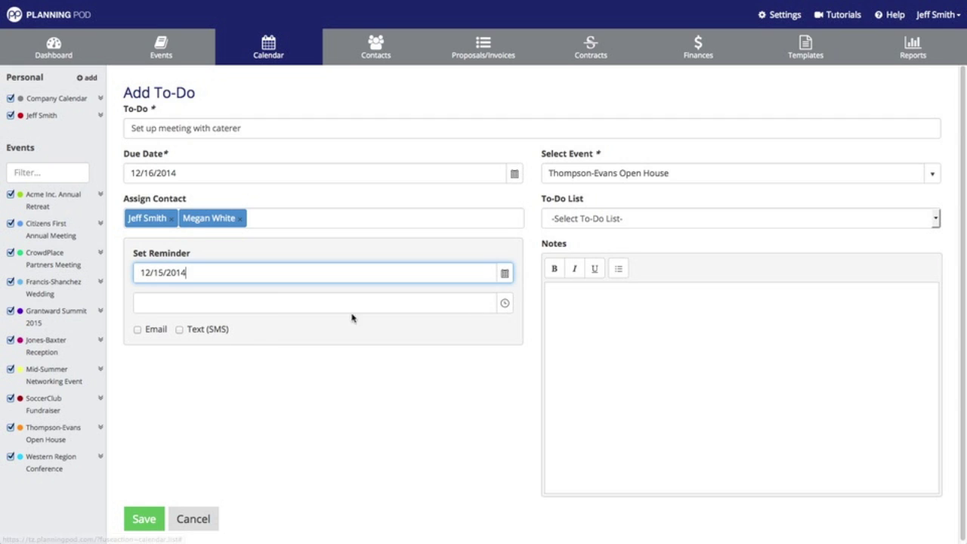
{"action": "left_click", "coordinate": [504, 303]}
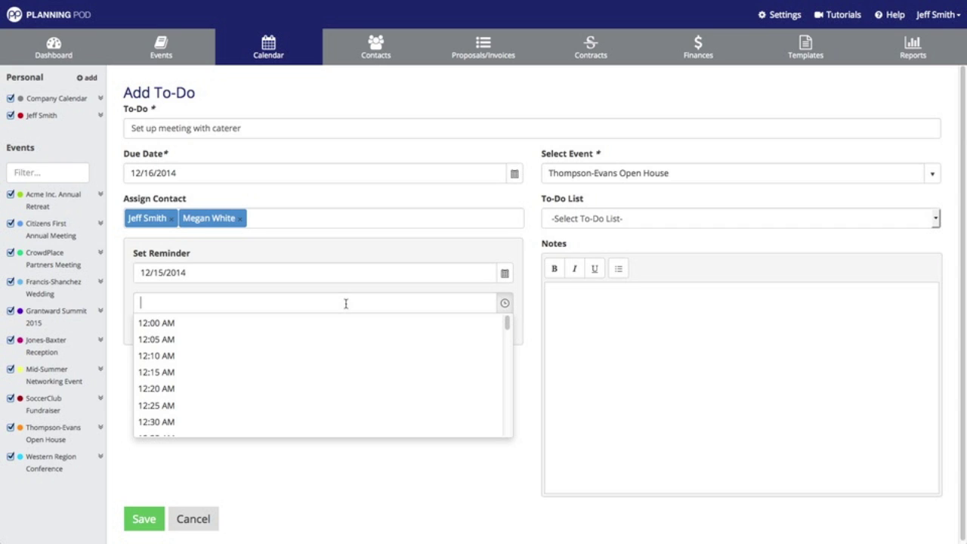
{"action": "type", "text": "9:00 PM"}
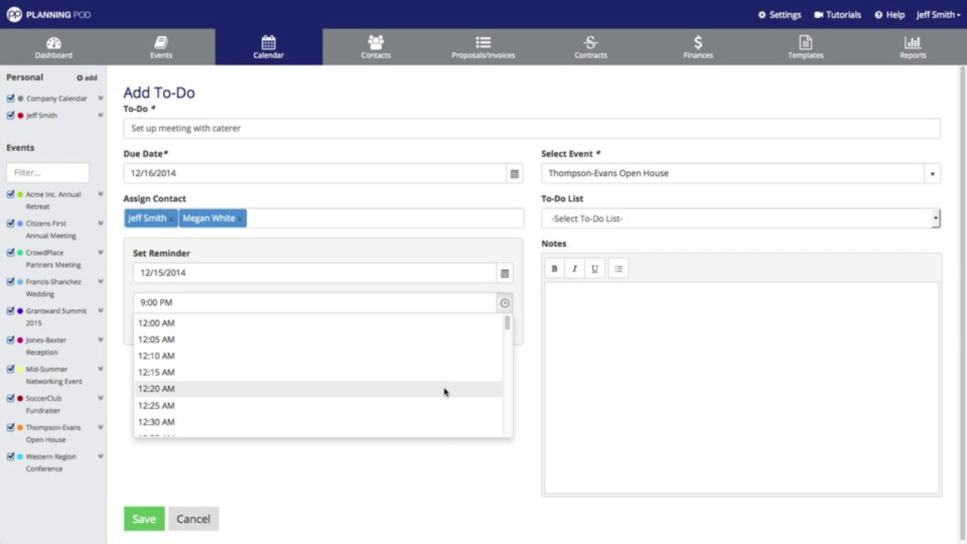
{"action": "left_click", "coordinate": [445, 457]}
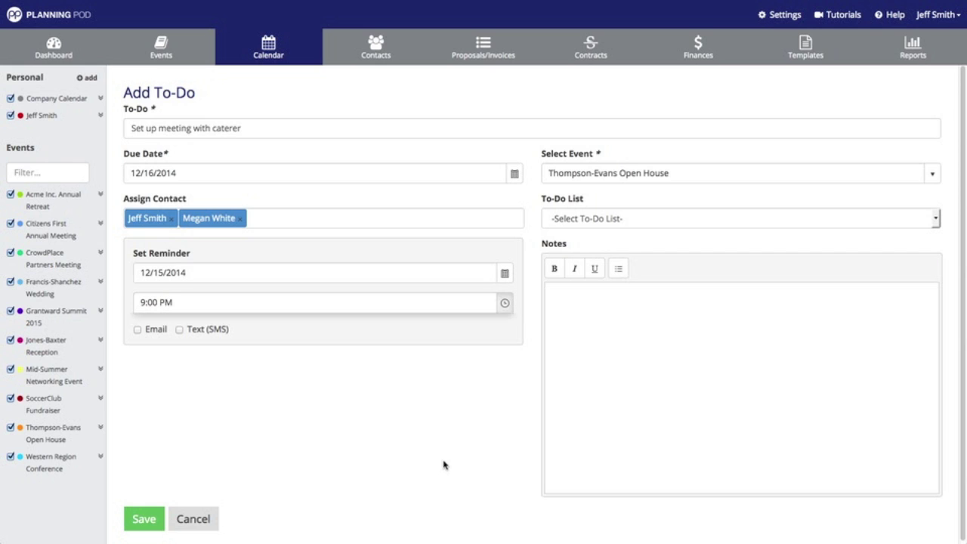
{"action": "left_click", "coordinate": [137, 330]}
Step: Put the caterer meeting to-do in the Kickoff Event Planning Tasks list and save it
{"action": "left_click", "coordinate": [640, 220]}
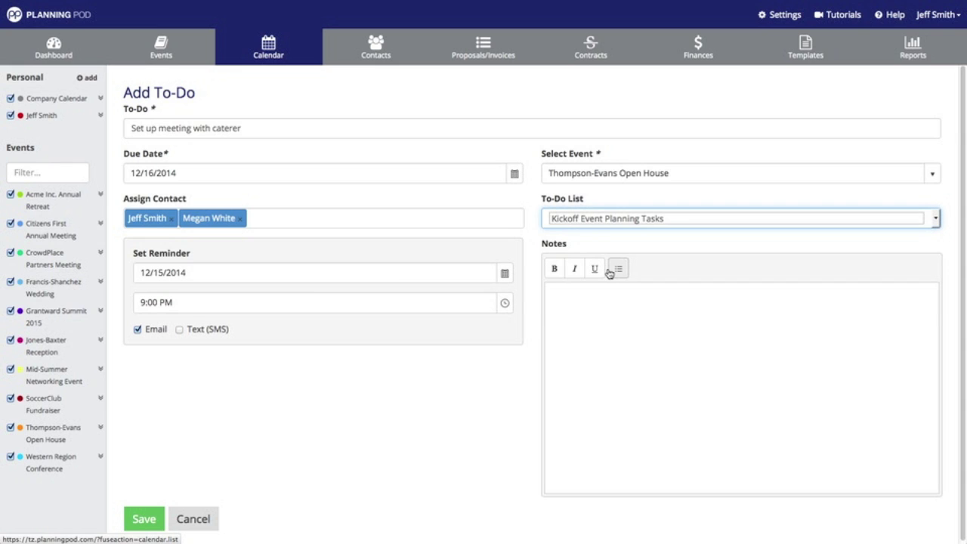
{"action": "scroll", "coordinate": [479, 401], "scroll_direction": "down", "scroll_amount": 1}
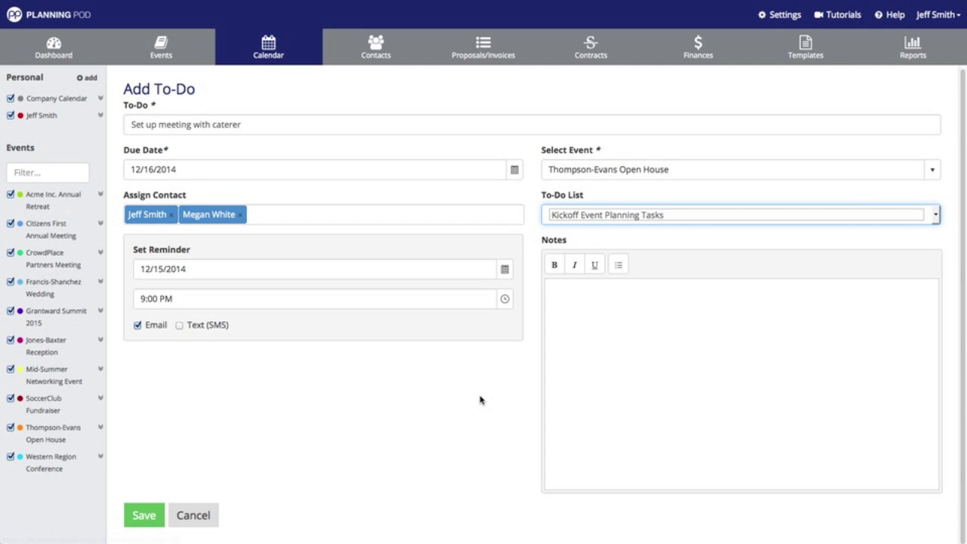
{"action": "left_click", "coordinate": [144, 519]}
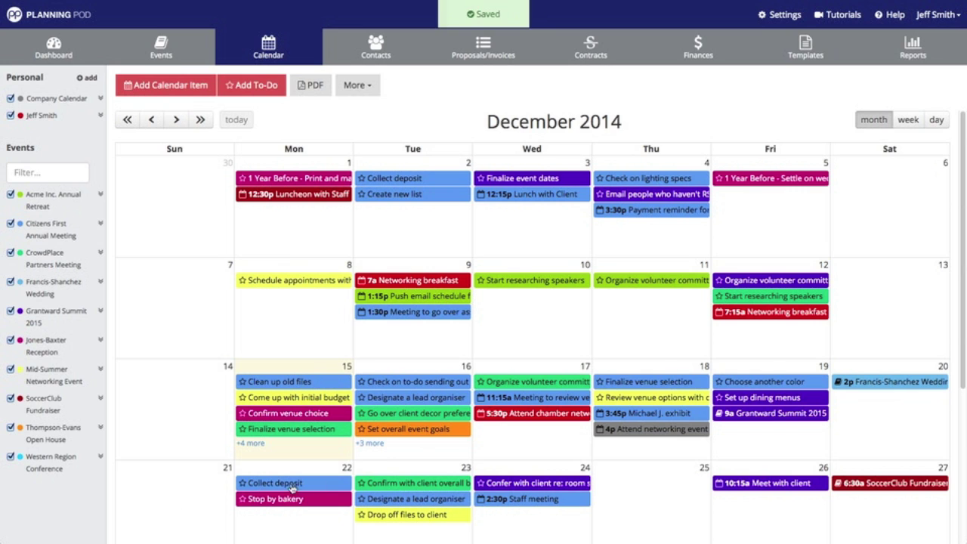
Step: Expand December 16 on the calendar, view the details of "Set up meeting with caterer" and close them
{"action": "left_click", "coordinate": [375, 444]}
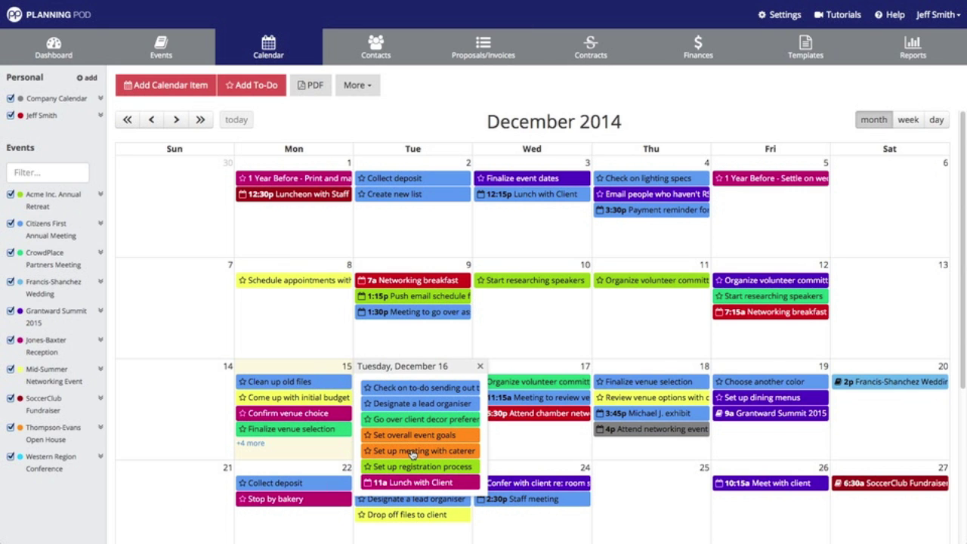
{"action": "left_click", "coordinate": [412, 454]}
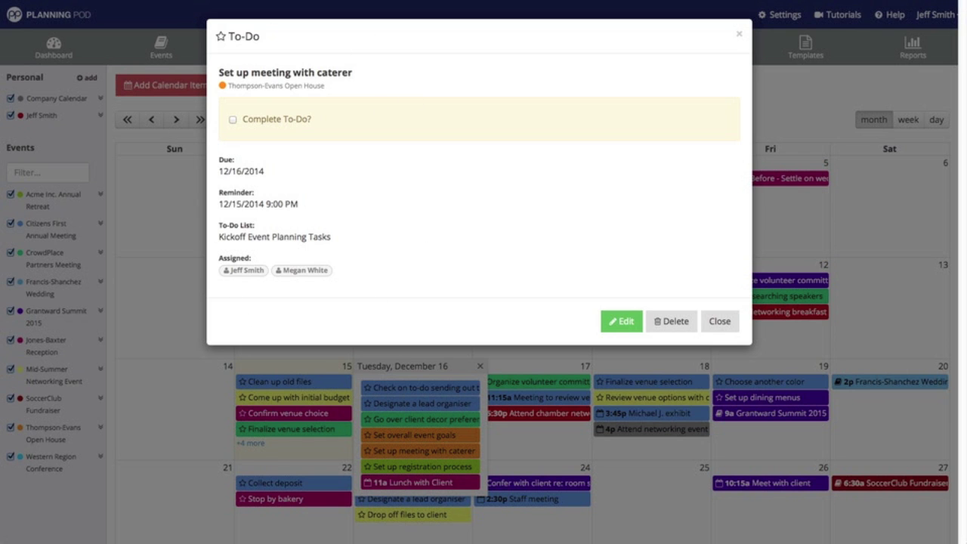
{"action": "left_click", "coordinate": [716, 321]}
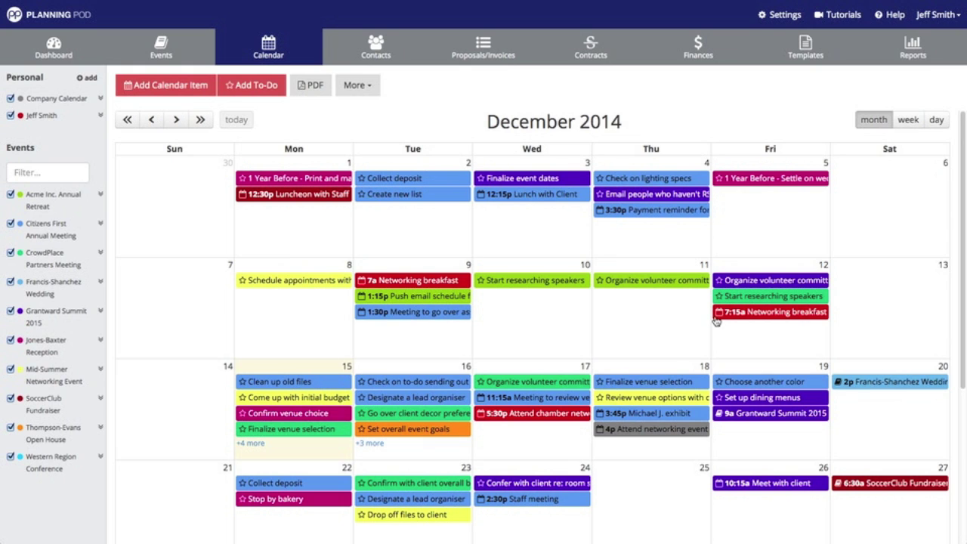
Step: Open the to-dos of the Thompson-Evans Open House event and show the full list
{"action": "left_click", "coordinate": [160, 59]}
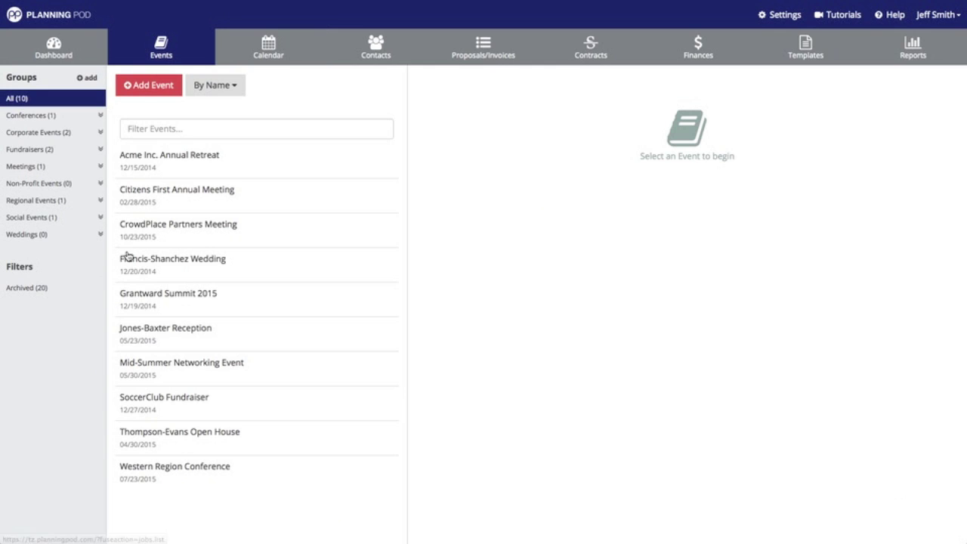
{"action": "left_click", "coordinate": [173, 434]}
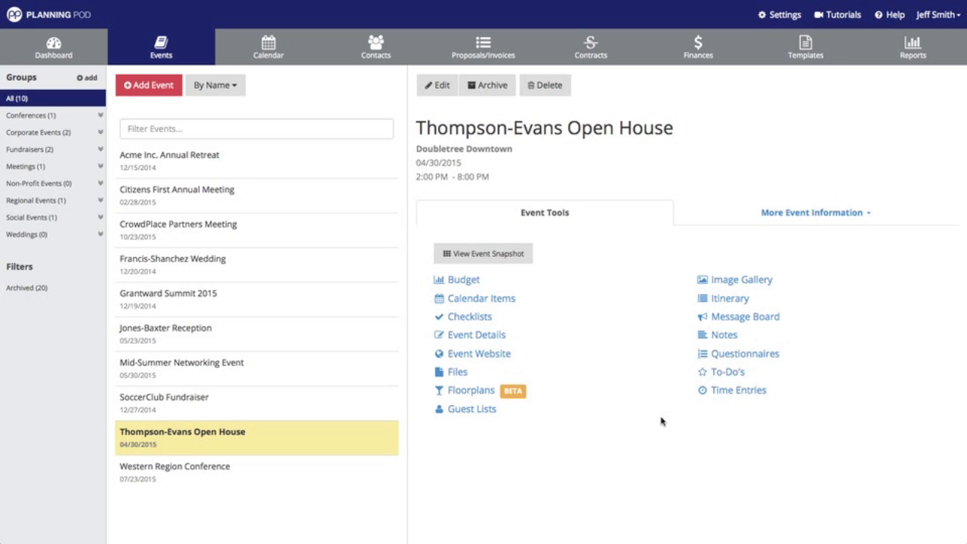
{"action": "left_click", "coordinate": [727, 372]}
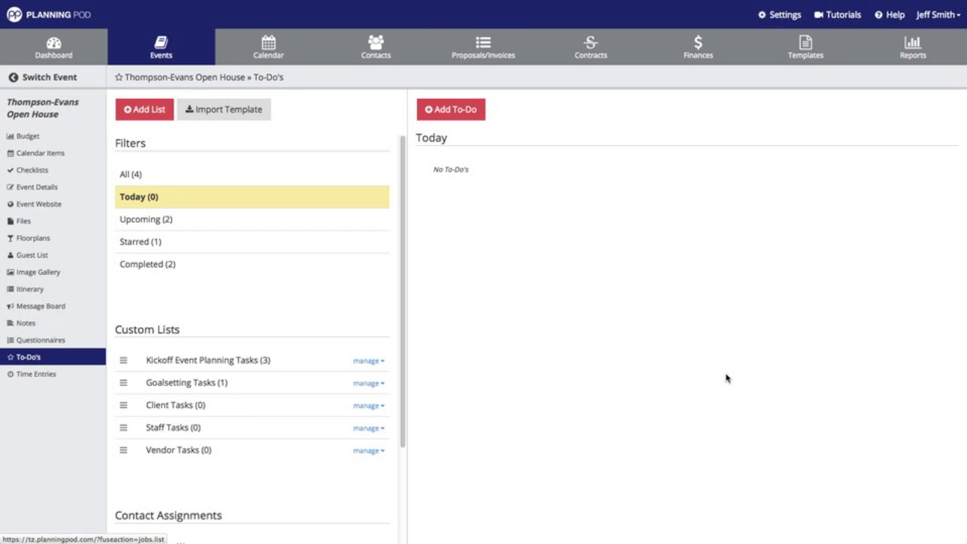
{"action": "left_click", "coordinate": [126, 175]}
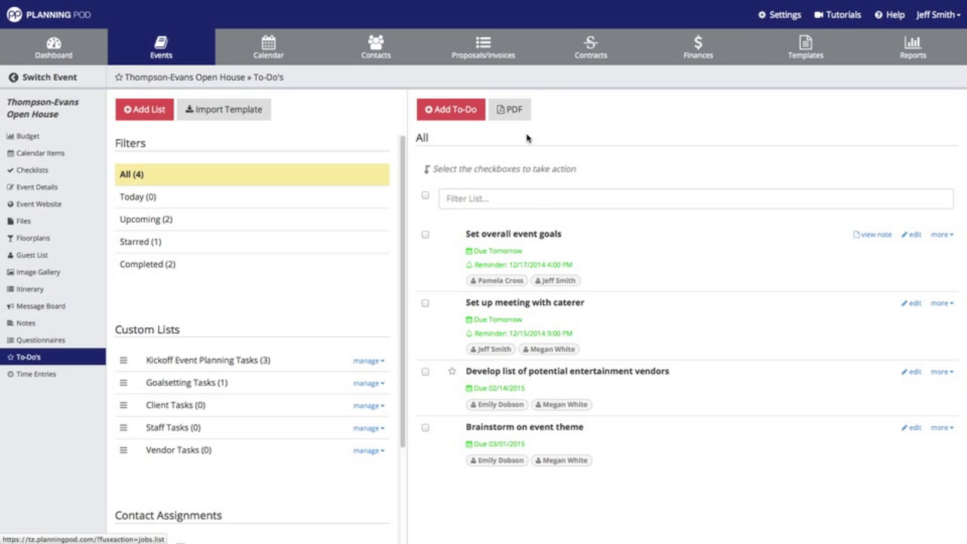
Step: Export the event's full to-do list as a PDF, save the file and open the downloaded document
{"action": "left_click", "coordinate": [521, 113]}
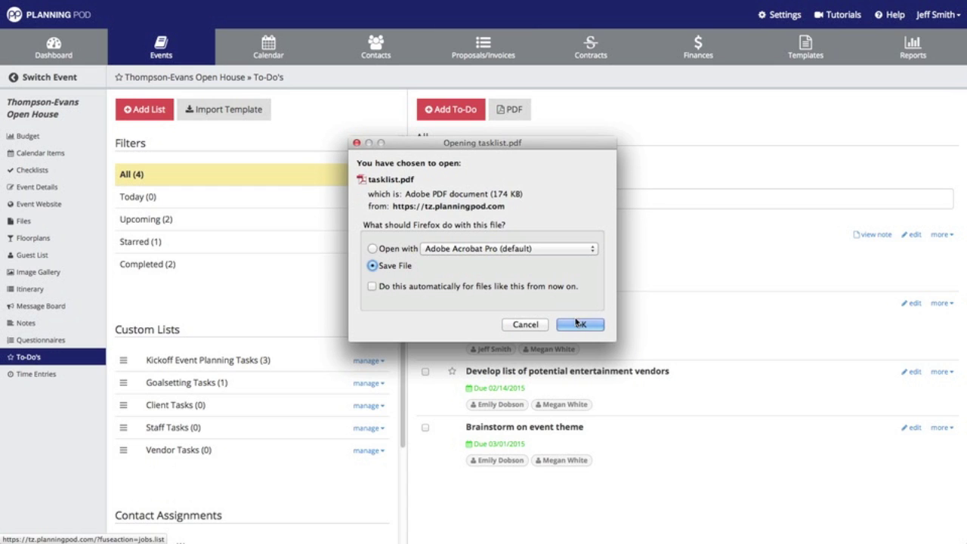
{"action": "left_click", "coordinate": [575, 326]}
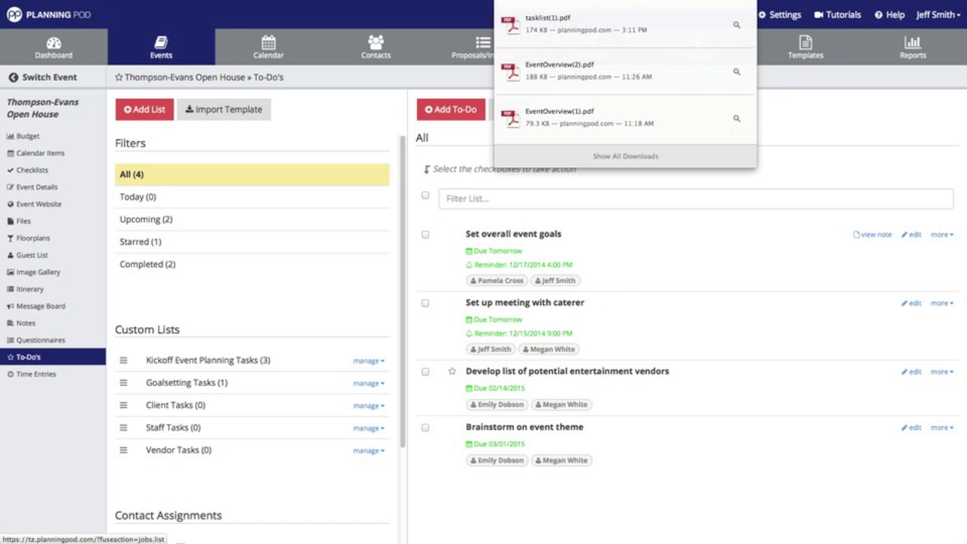
{"action": "left_click", "coordinate": [619, 22]}
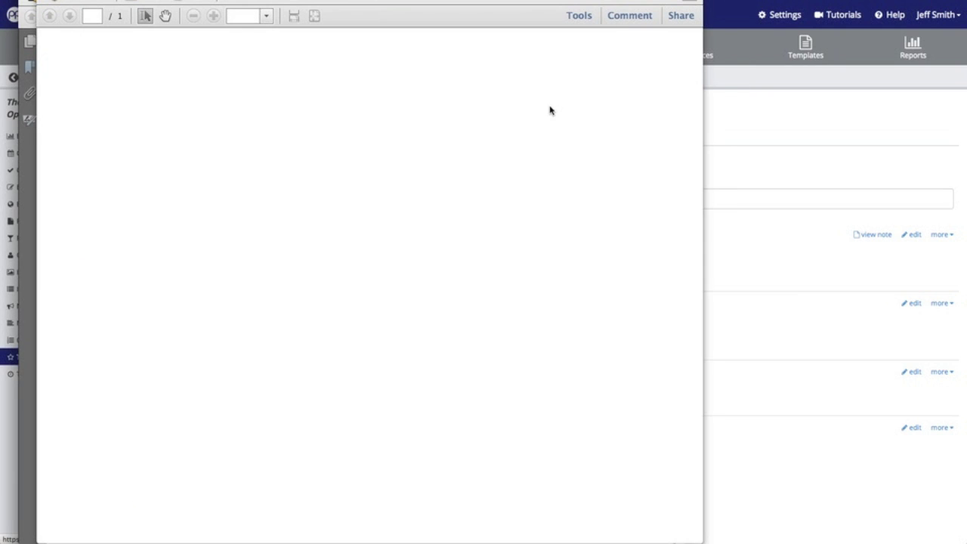
Step: Review the incomplete and complete tasks in the exported PDF, and switch back to the event's to-do list in Planning Pod
{"action": "scroll", "coordinate": [433, 202], "scroll_direction": "down", "scroll_amount": 3}
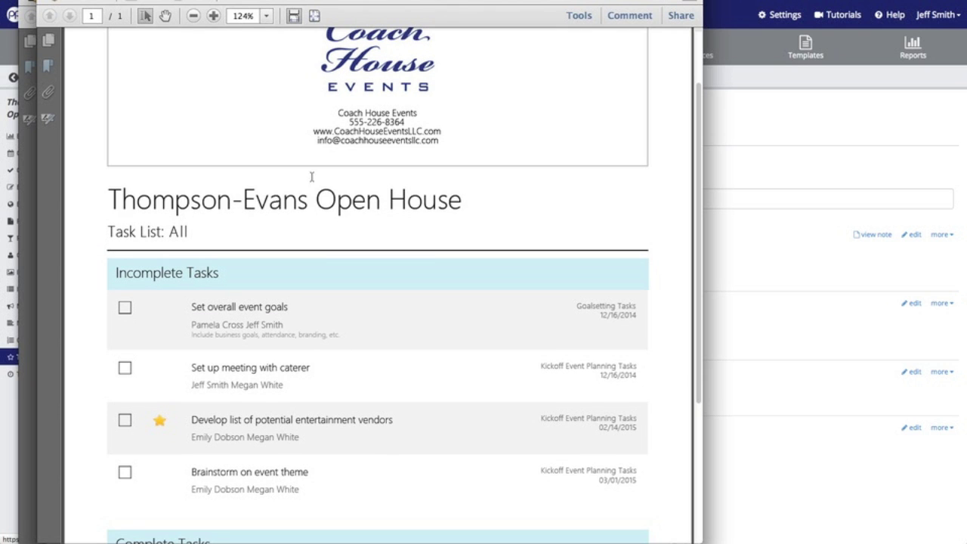
{"action": "scroll", "coordinate": [380, 324], "scroll_direction": "down", "scroll_amount": 8}
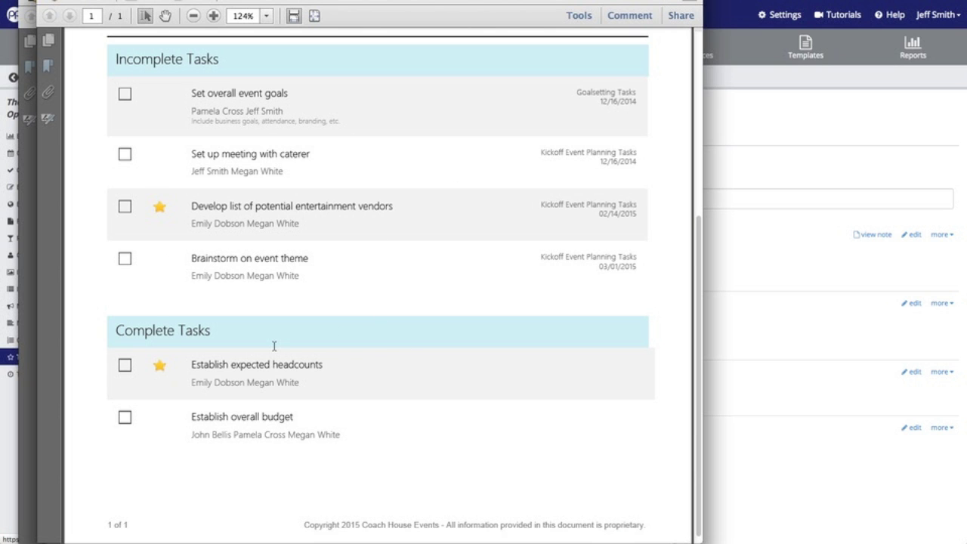
{"action": "scroll", "coordinate": [274, 346], "scroll_direction": "up", "scroll_amount": 8}
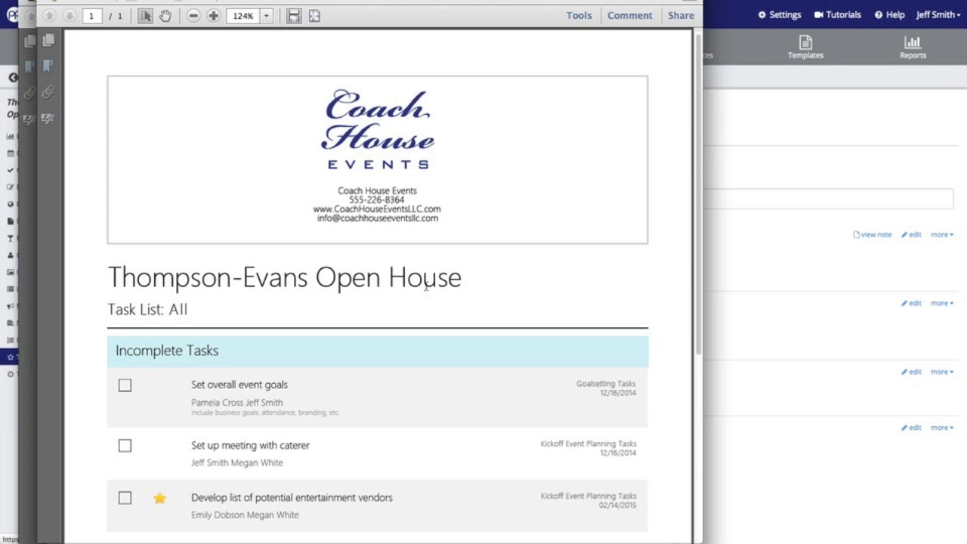
{"action": "left_click", "coordinate": [831, 144]}
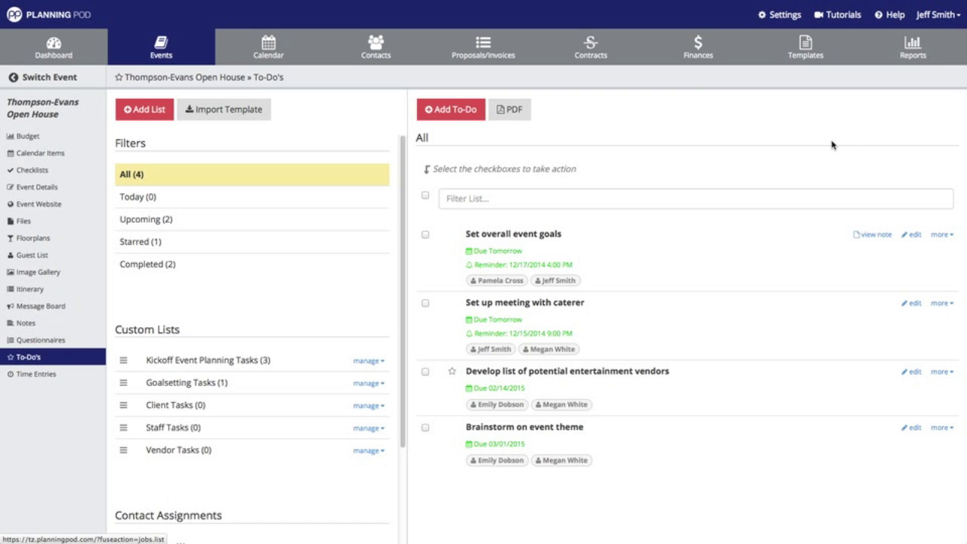